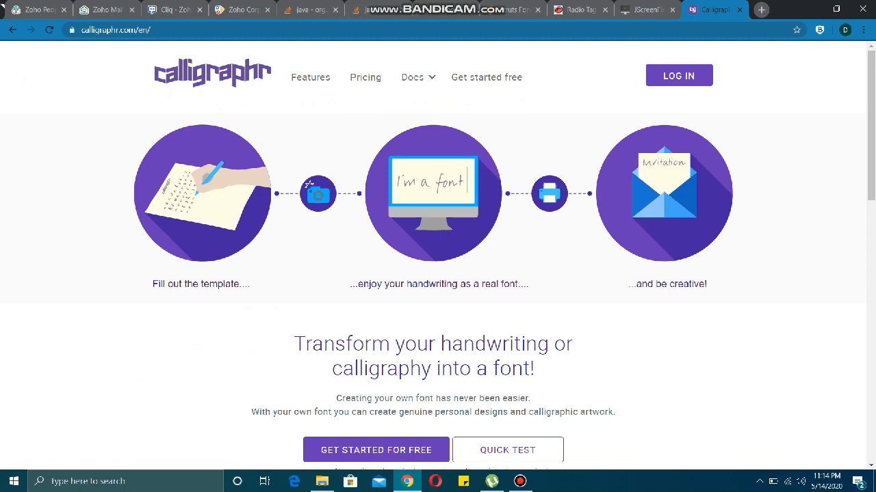
Look at the free registration form, and log in to the existing Calligraphr account with its e-mail address
left_click(486, 77)
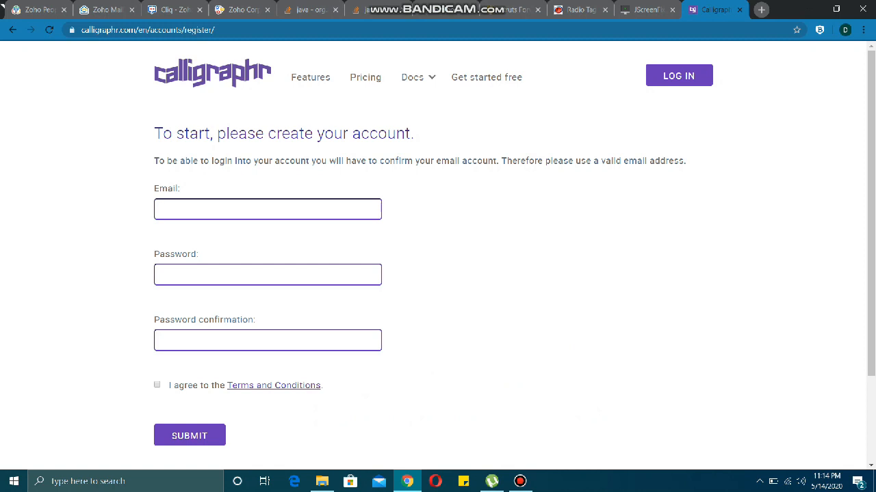
left_click(283, 270)
left_click(678, 76)
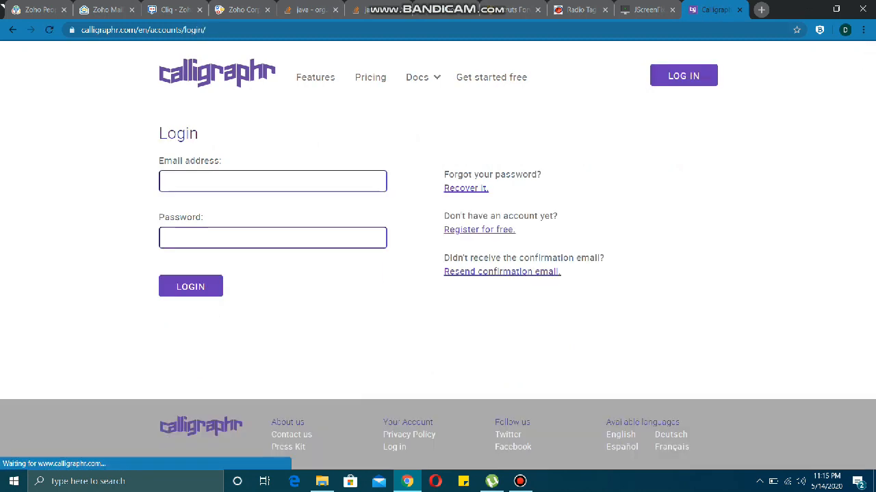
left_click(313, 182)
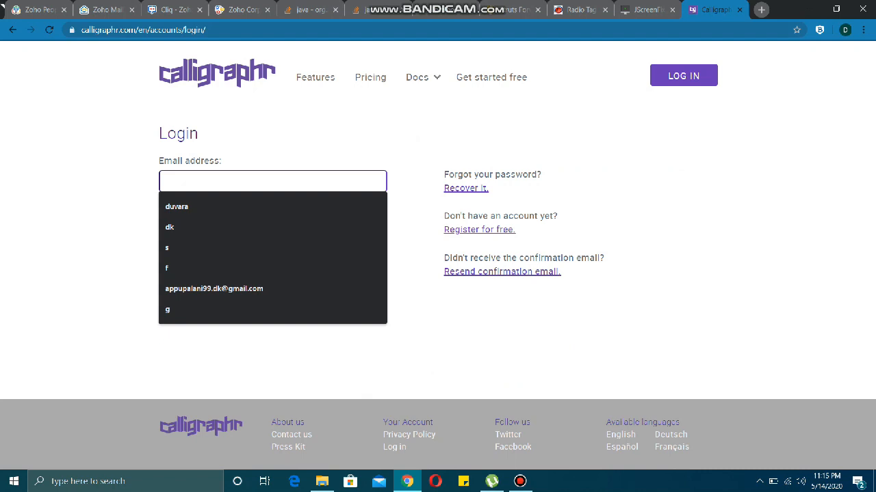
type("appu")
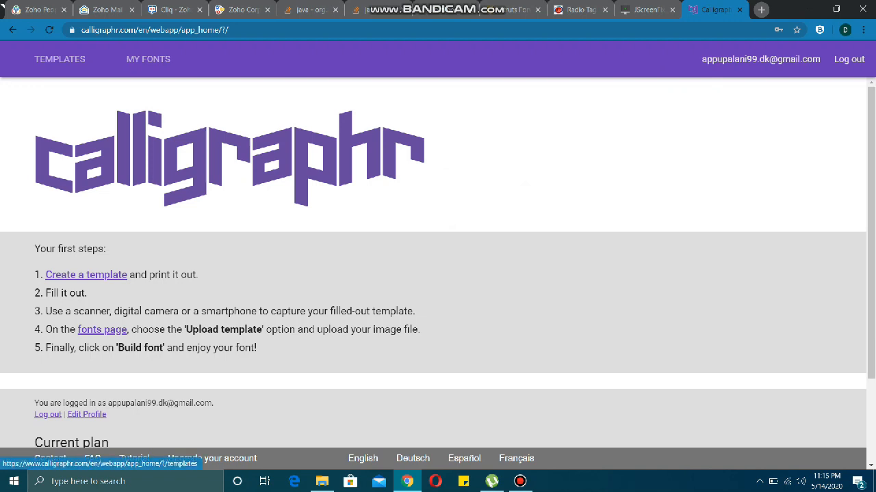
Build a template from the Minimal English characters and generate it in PNG format as Calligraphr-Template
left_click(60, 59)
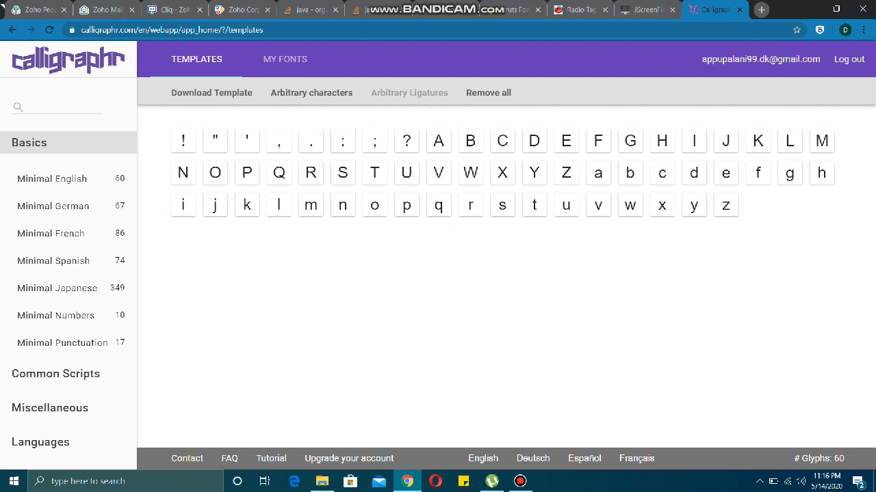
left_click(211, 93)
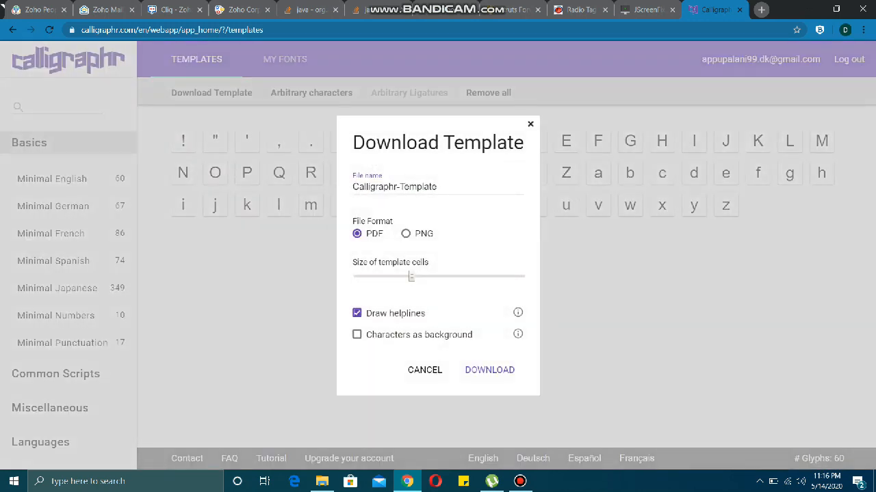
left_click(405, 234)
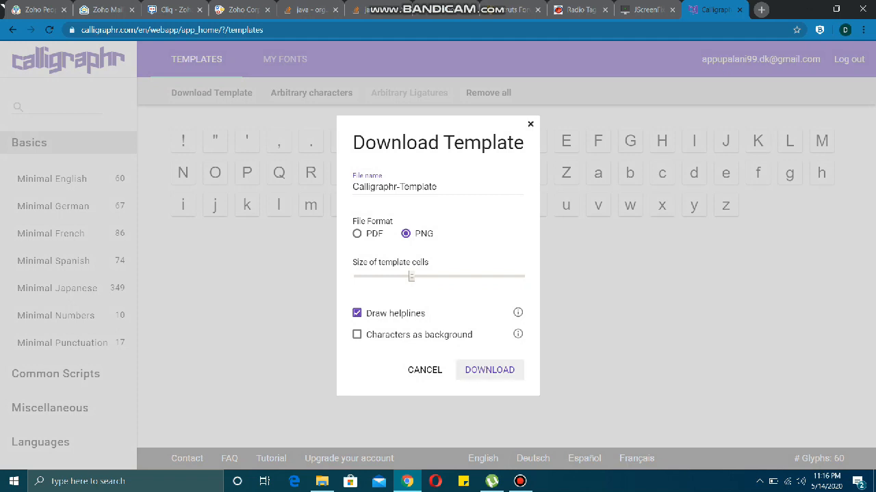
left_click(489, 370)
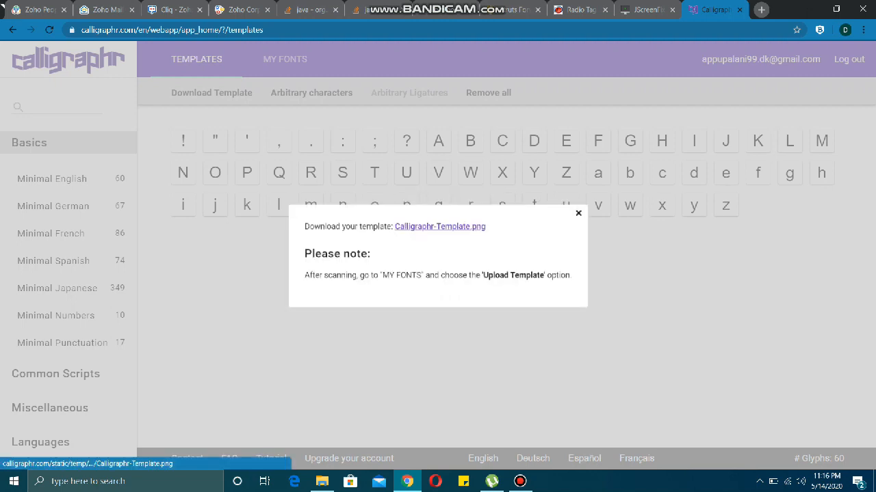
Save the generated letters template image as Calligraphr-Template.png in Downloads, and close the image and its download notice
left_click(439, 226)
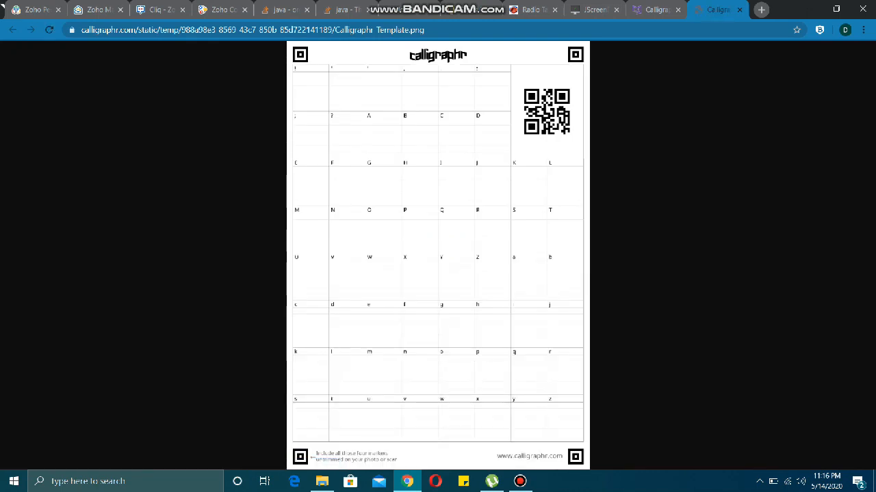
right_click(512, 124)
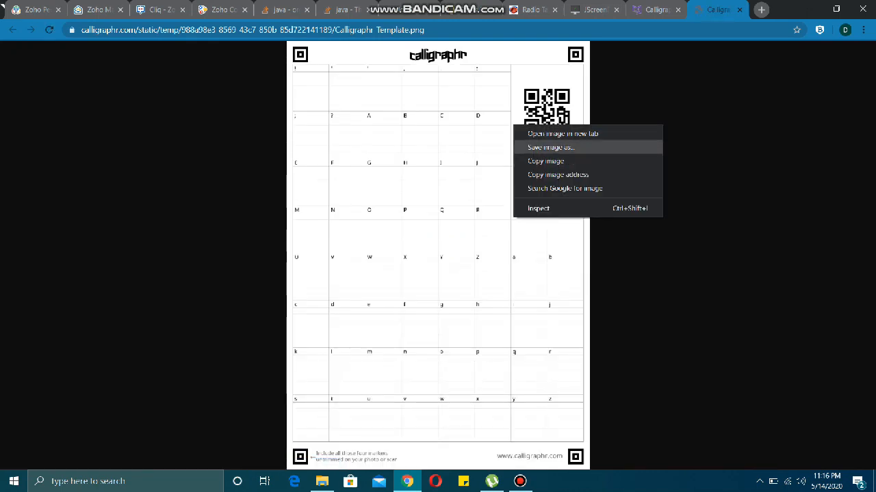
left_click(540, 144)
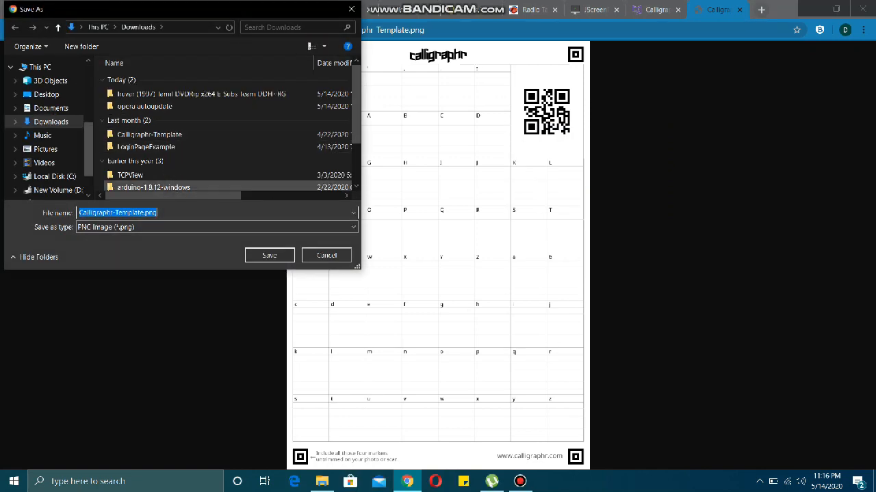
left_click(269, 255)
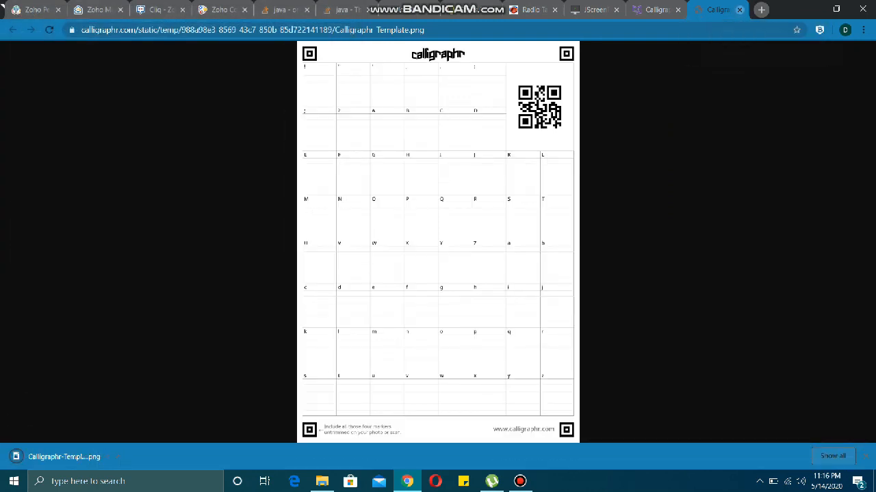
left_click(739, 10)
left_click(578, 199)
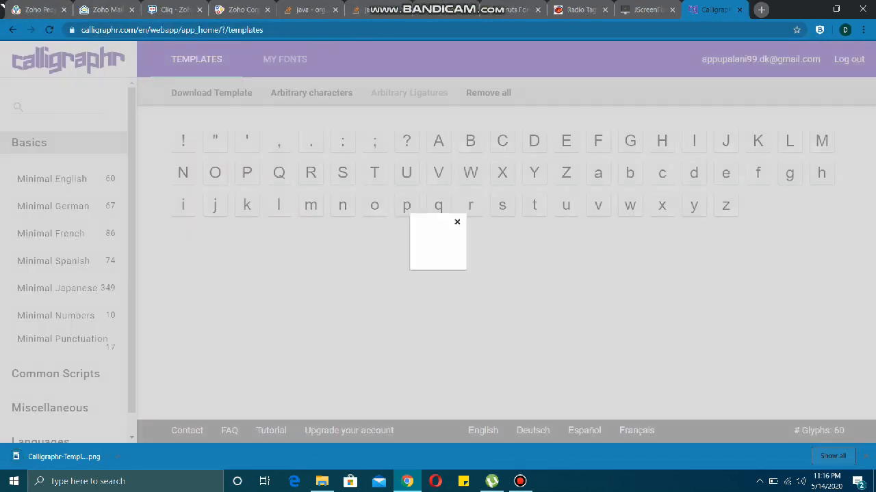
Remove all selected characters, suppressing the confirmation for this session, and fill the template with the Minimal Numbers set
left_click(488, 93)
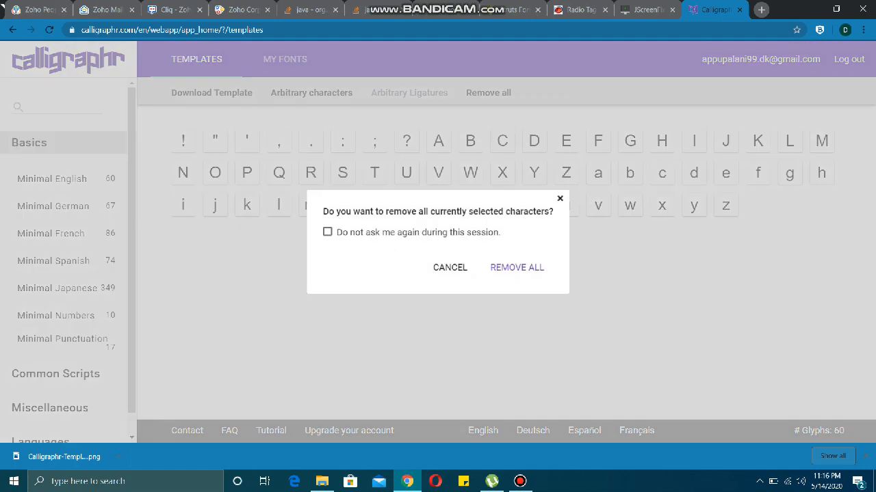
left_click(327, 232)
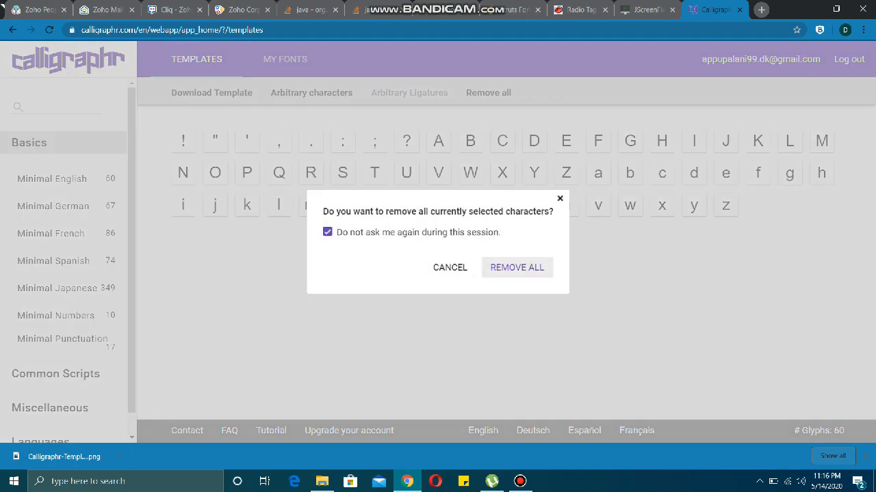
left_click(517, 267)
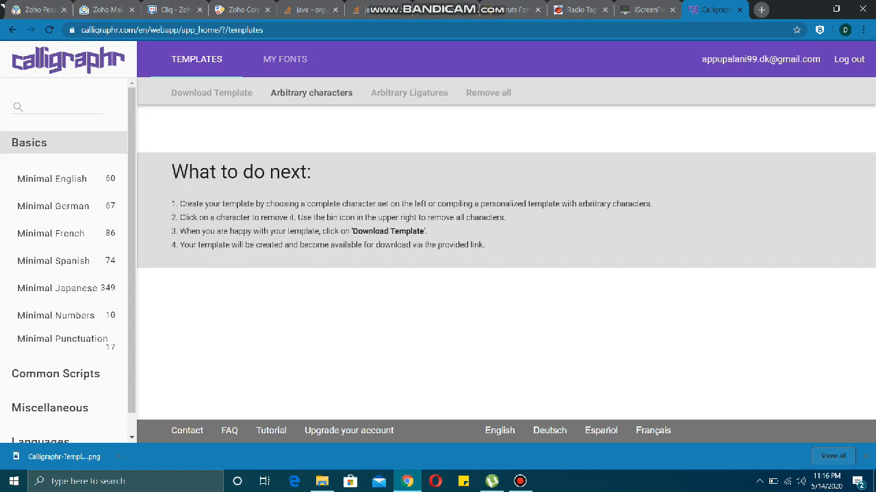
left_click(56, 315)
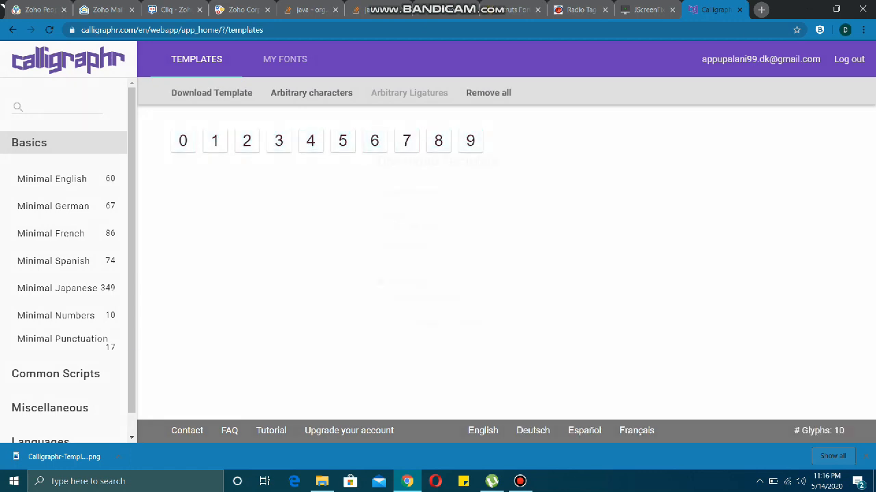
Generate the numbers template in PNG format and save its image as Calligraphr-Template (1).png in Downloads
left_click(212, 93)
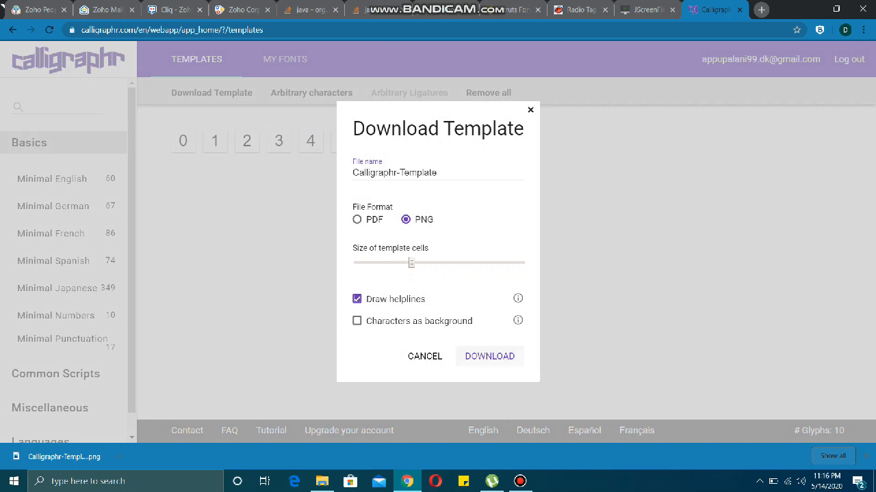
left_click(489, 357)
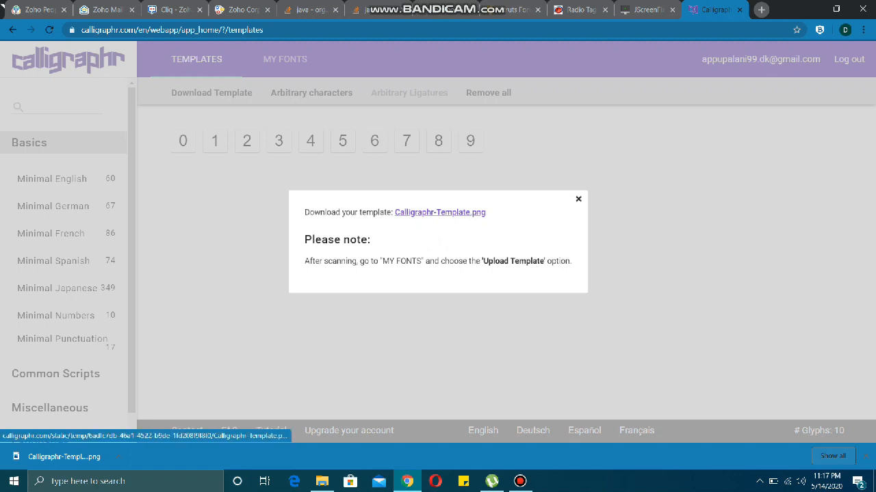
left_click(440, 212)
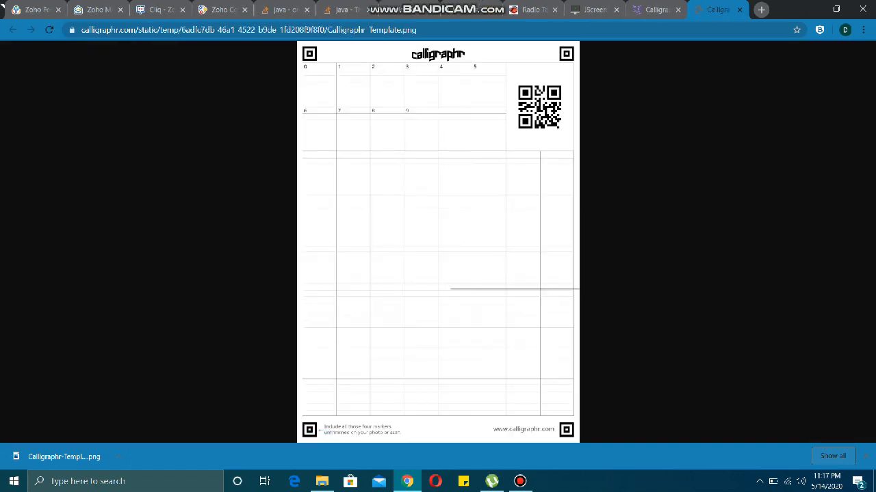
right_click(448, 196)
left_click(485, 218)
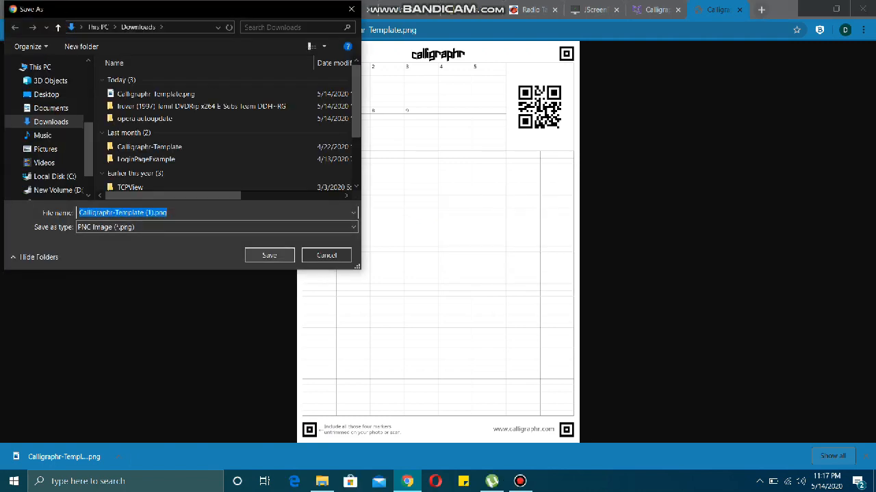
key("Return")
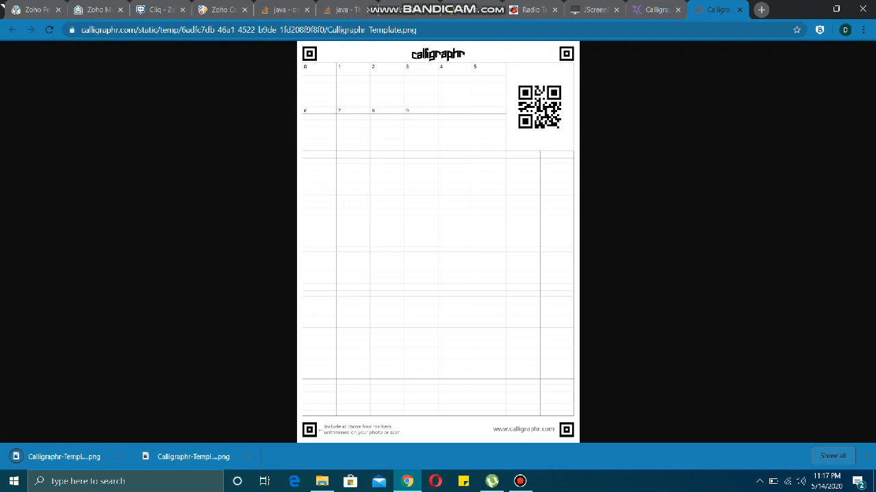
left_click(739, 10)
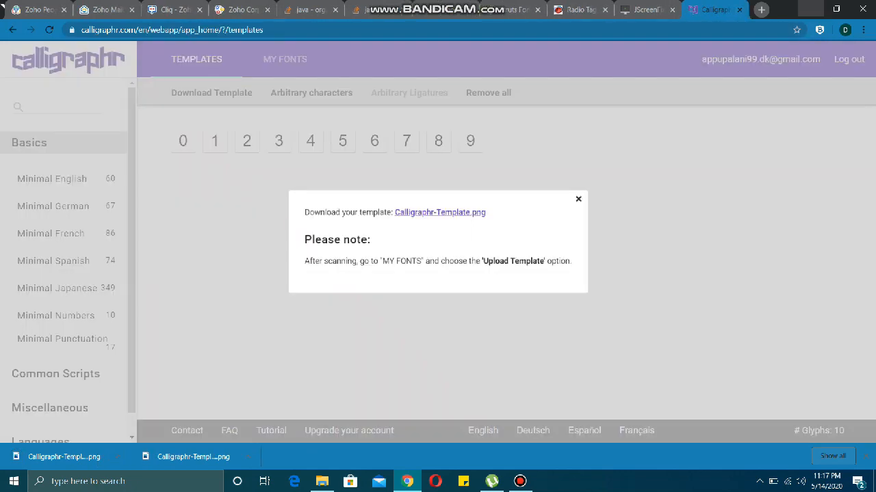
Open Calligraphr-Template (1).png from the Downloads folder in File Explorer and examine its digit cells up close
left_click(810, 9)
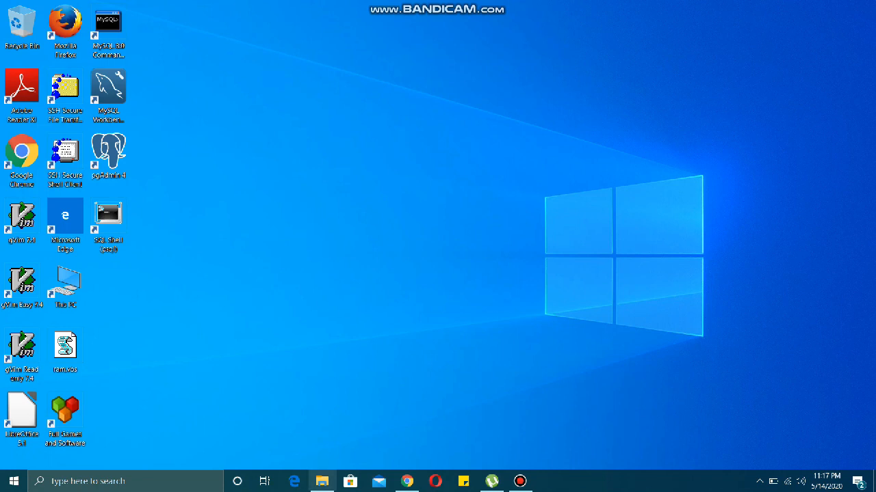
left_click(321, 482)
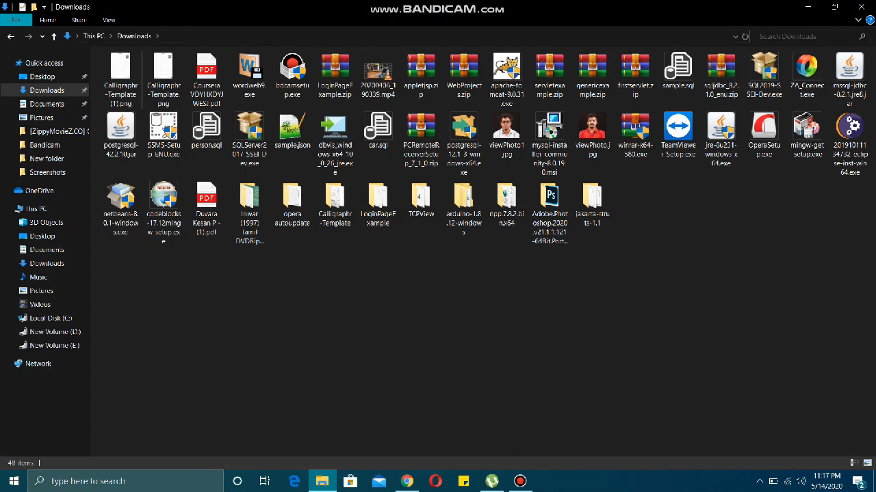
double_click(120, 75)
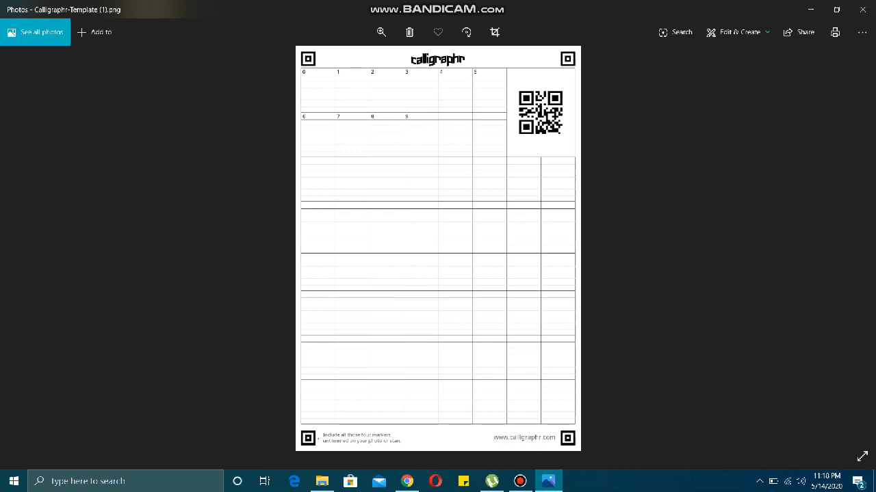
double_click(438, 95)
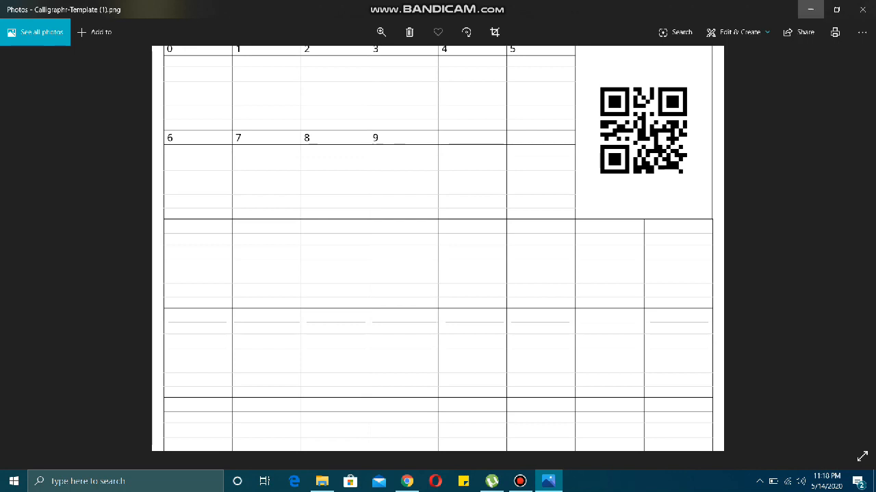
left_click(809, 9)
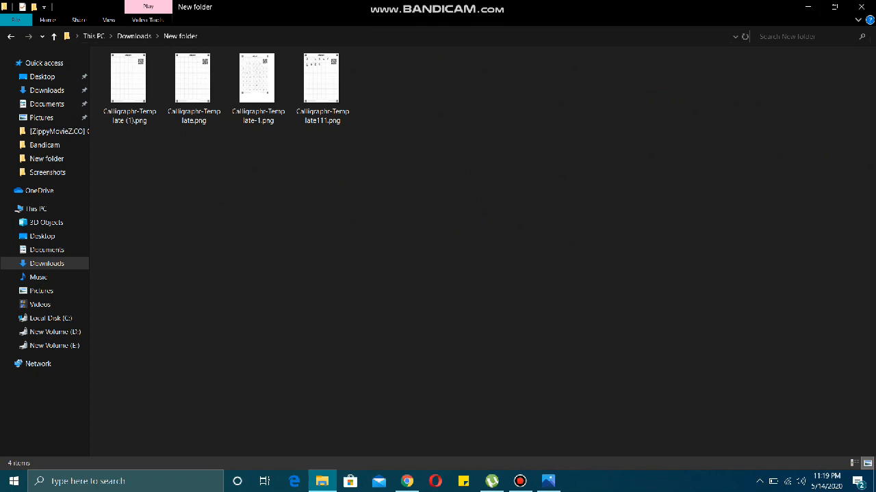
View the filled-in handwriting templates Calligraphr-Template-1.png and Calligraphr-Template111.png from the New folder in Downloads
left_click(258, 89)
key("Return")
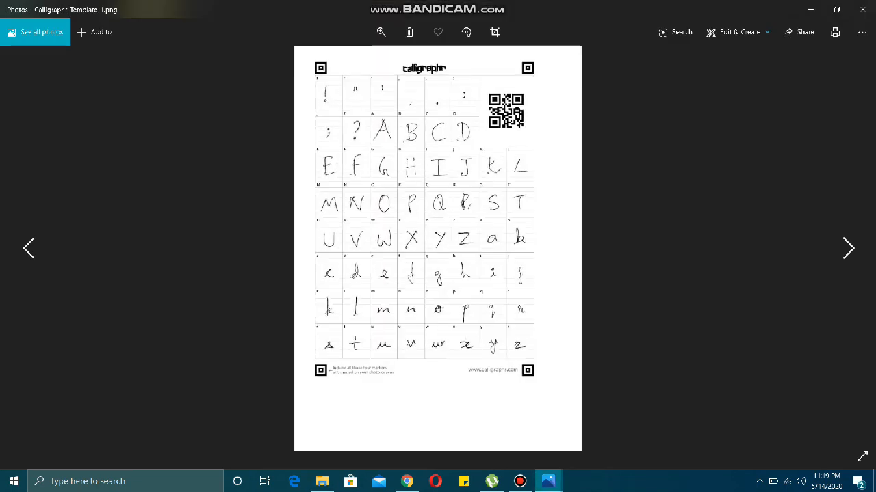
key("Right")
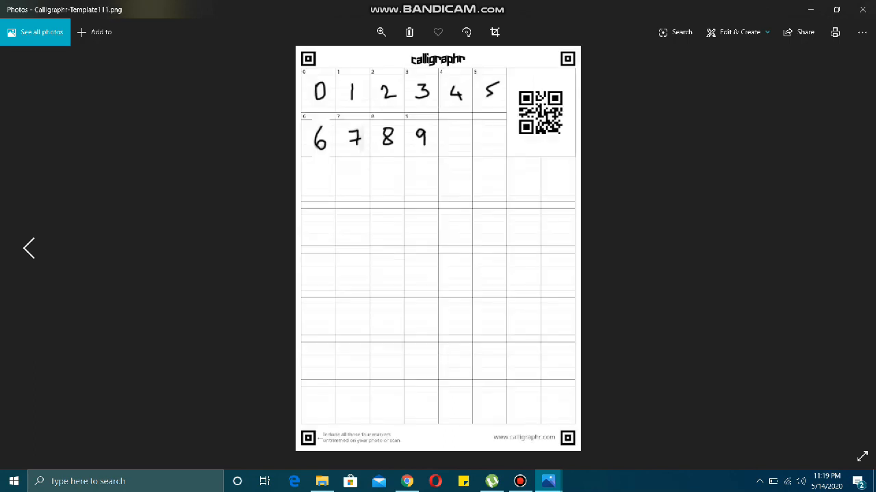
key("Left")
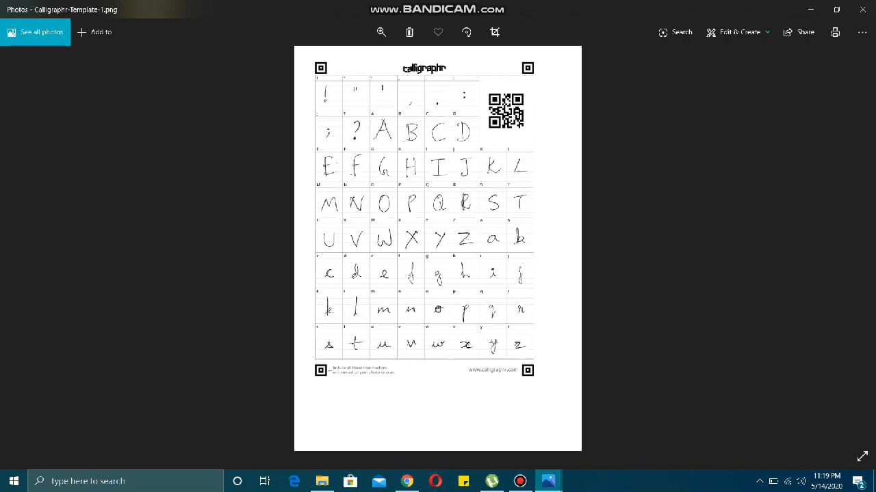
Switch back to Calligraphr in Chrome, dismiss the template download notice and create a new font named "my font sample"
left_click(406, 481)
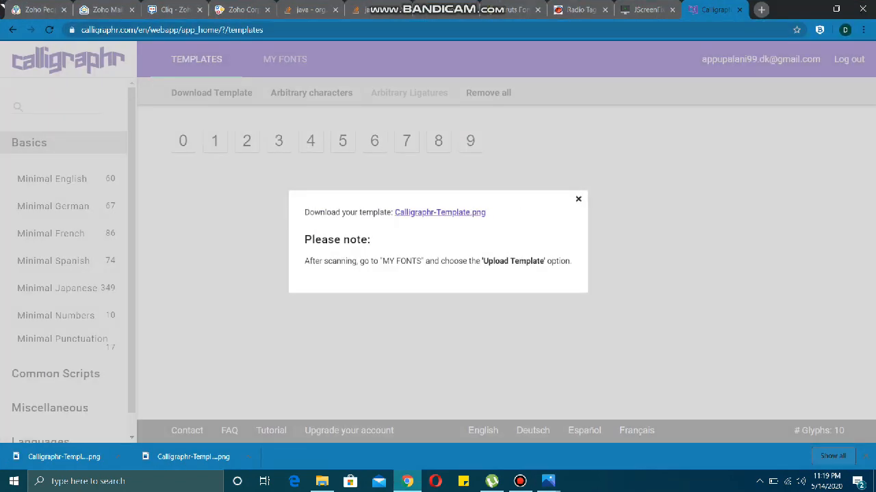
key("Escape")
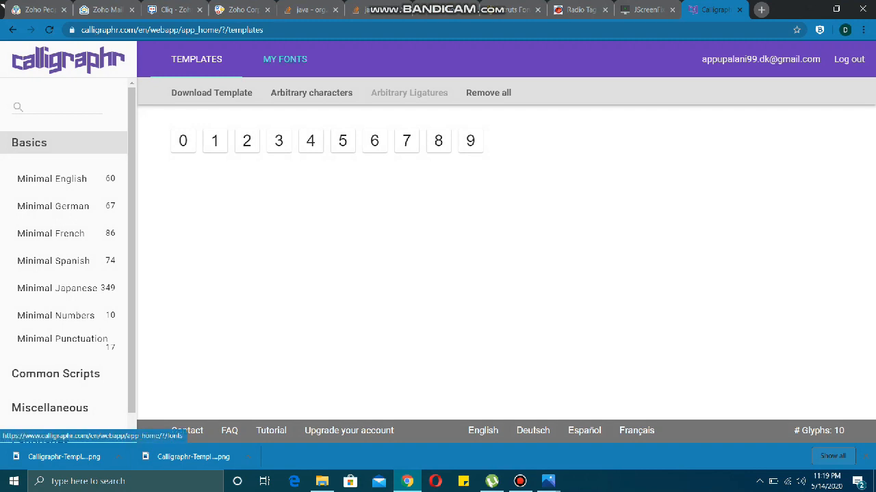
left_click(285, 60)
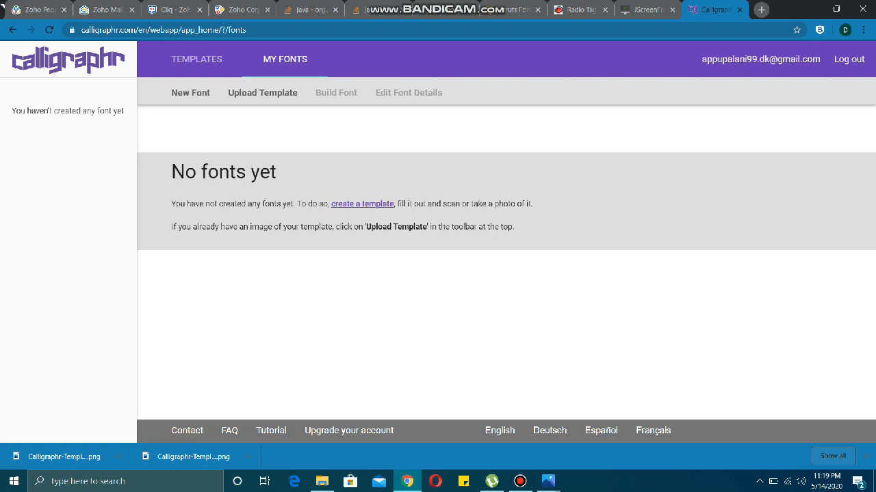
left_click(190, 93)
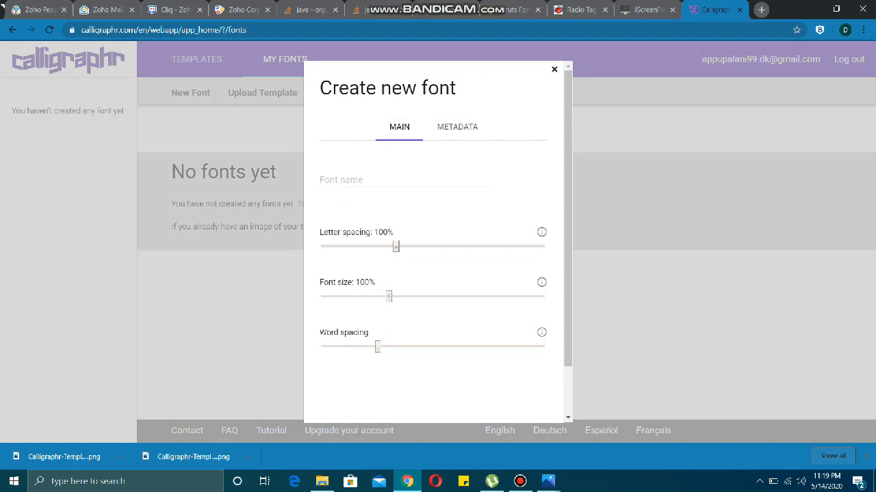
left_click(328, 180)
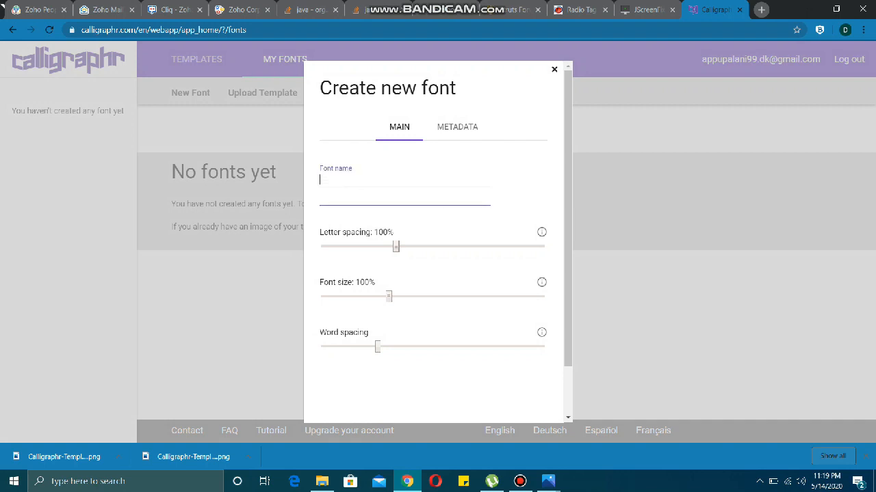
type("my fonat sample")
key("BackSpace")
scroll(435, 239, "down", 1)
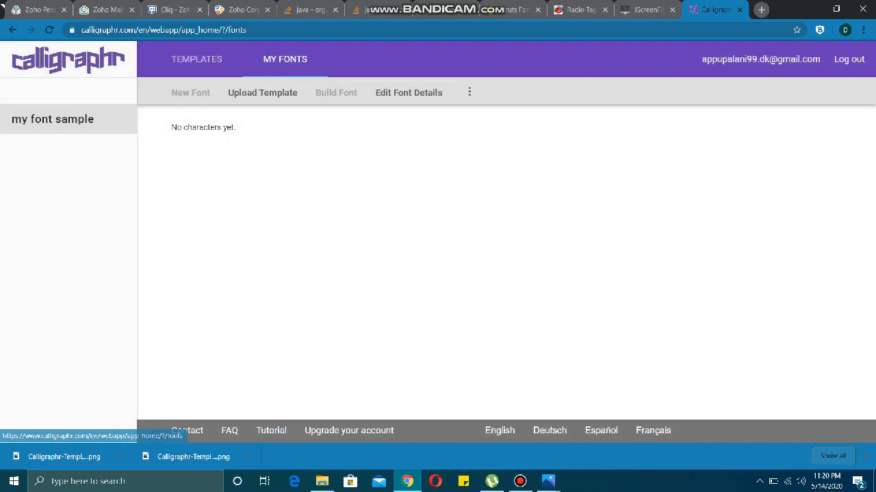
Upload the filled-in letter template Calligraphr-Template-1.png from the New folder in Downloads, with automatic cleaning enabled
left_click(263, 93)
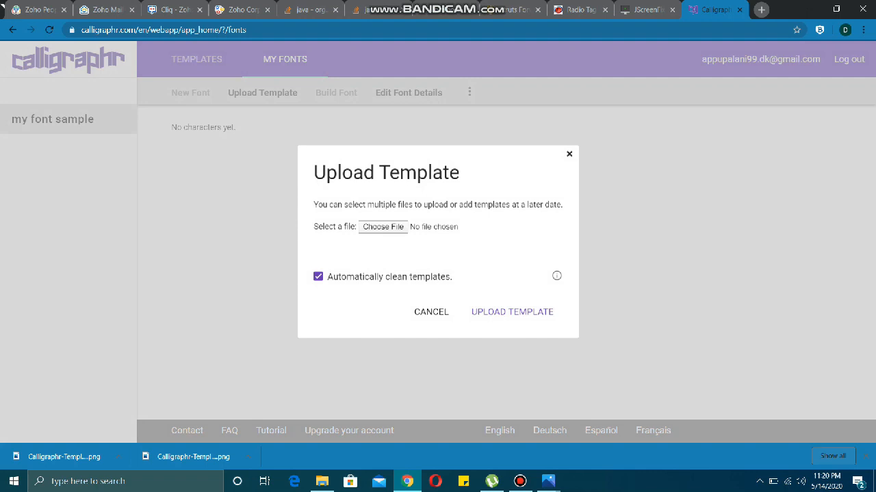
left_click(383, 227)
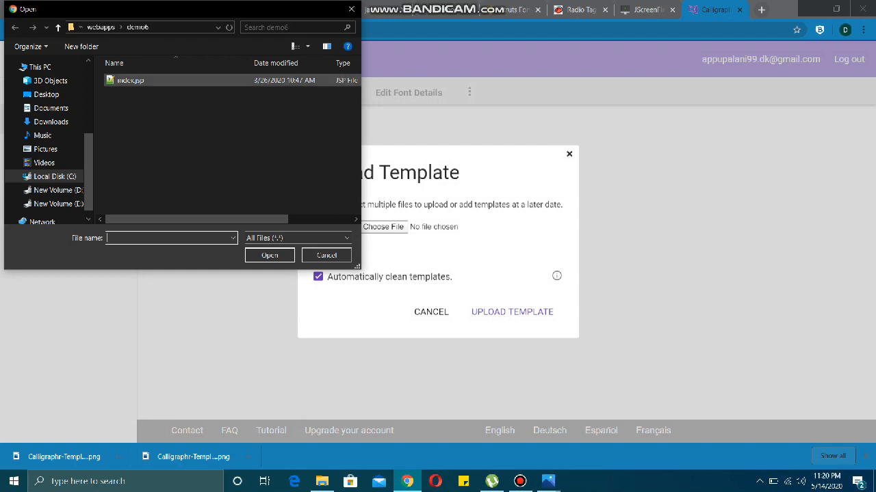
left_click(51, 122)
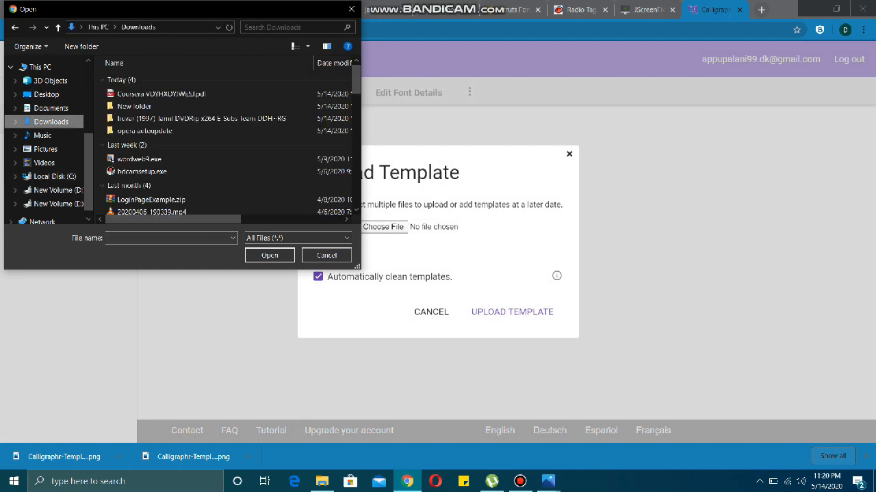
double_click(134, 106)
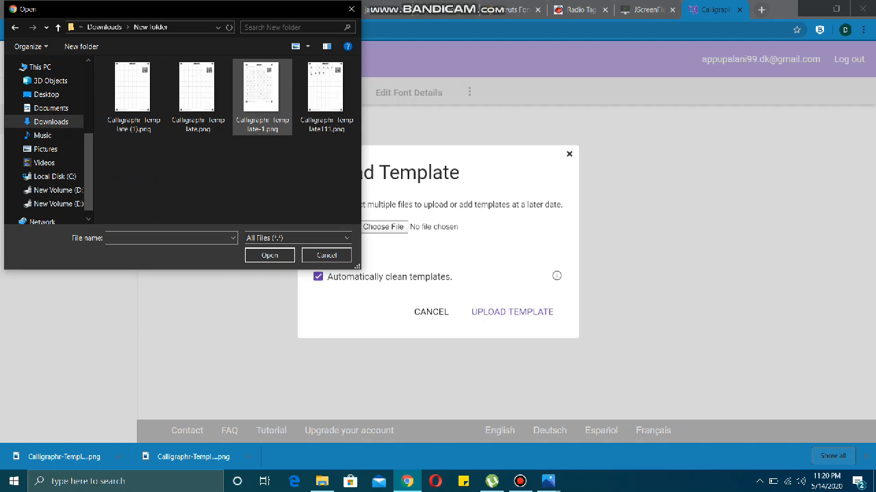
left_click(262, 88)
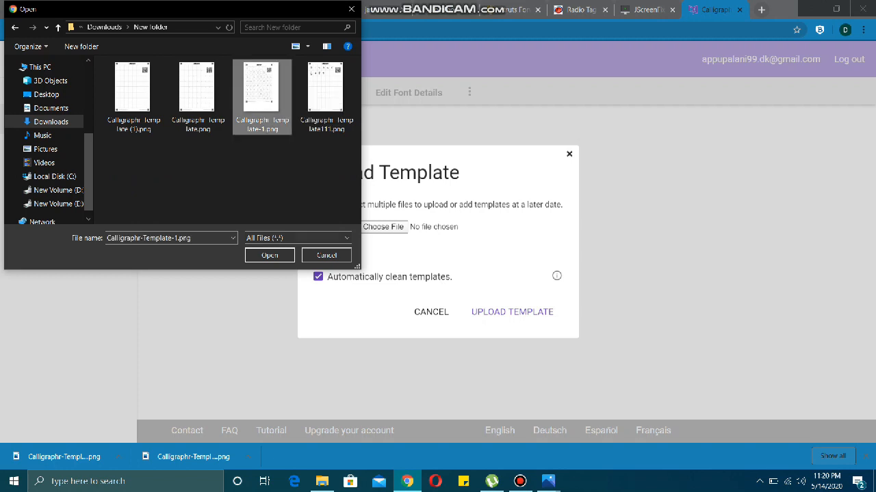
left_click(270, 255)
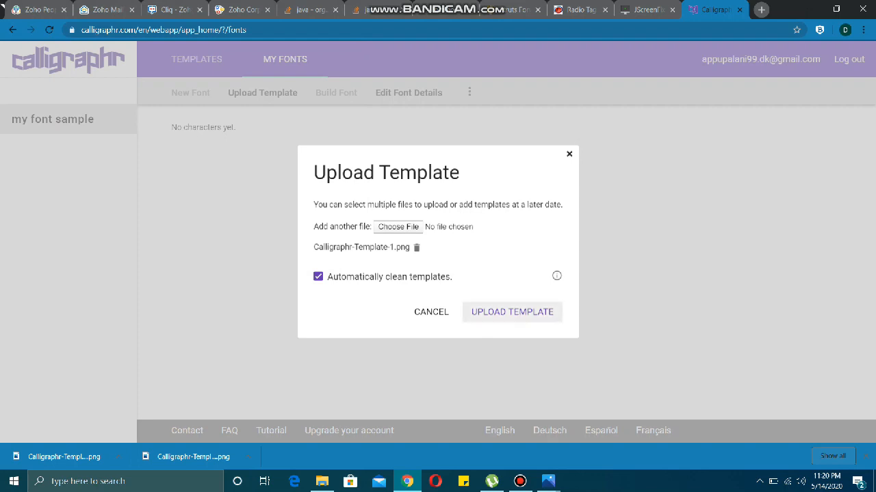
left_click(510, 313)
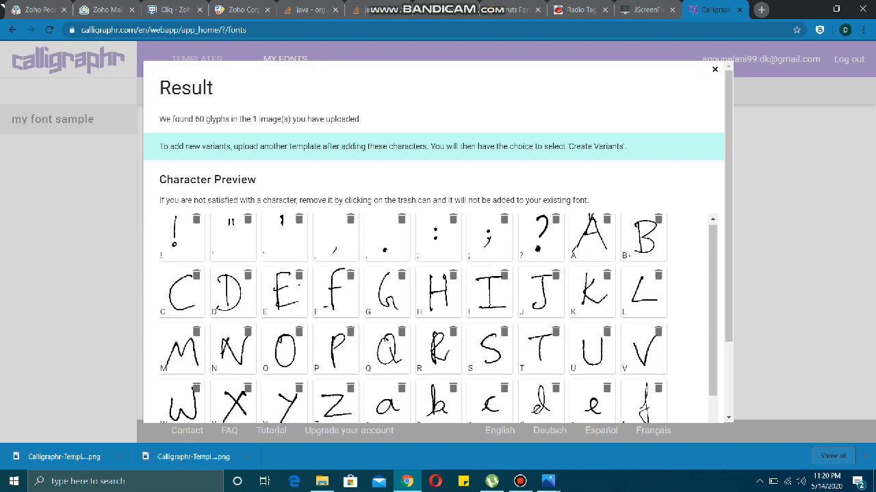
Review the extracted letters and punctuation in the character preview and add them all to the font
scroll(410, 318, "down", 2)
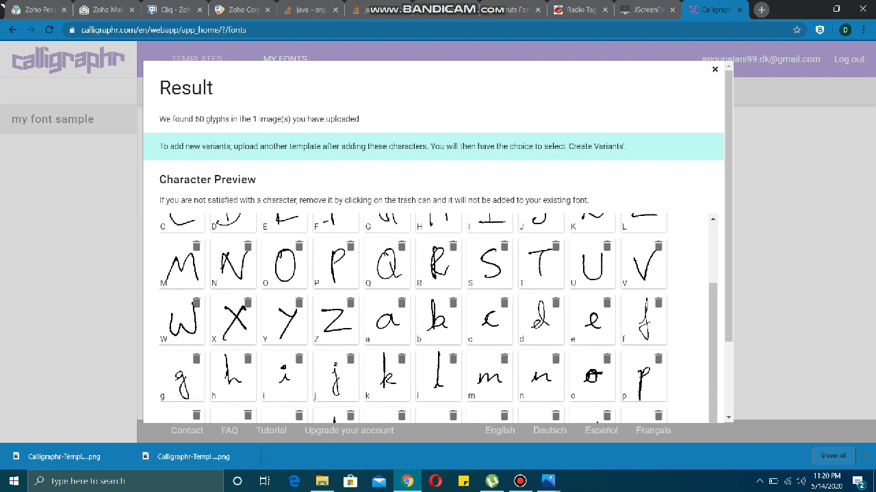
scroll(438, 273, "down", 2)
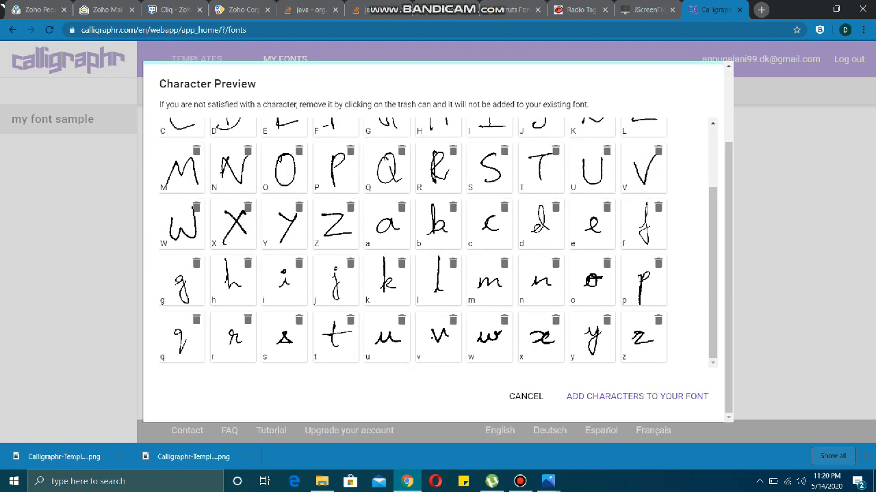
scroll(436, 243, "up", 2)
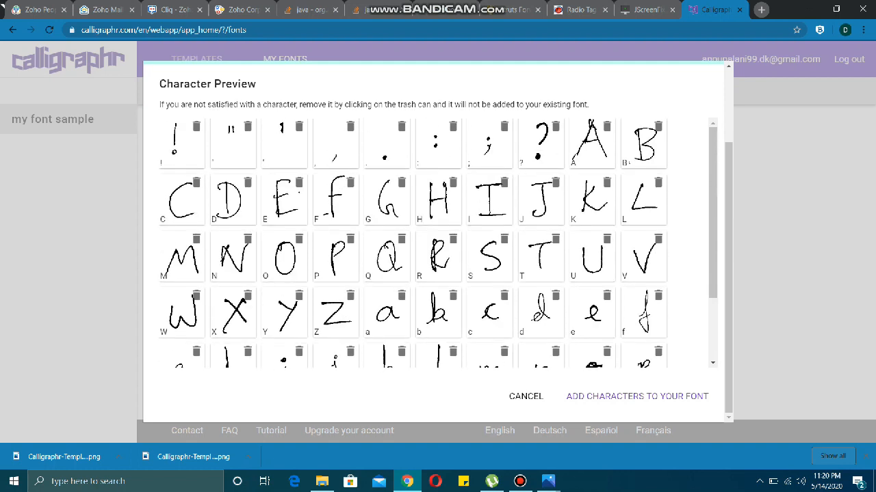
scroll(438, 242, "up", 2)
scroll(438, 242, "down", 2)
scroll(438, 243, "down", 2)
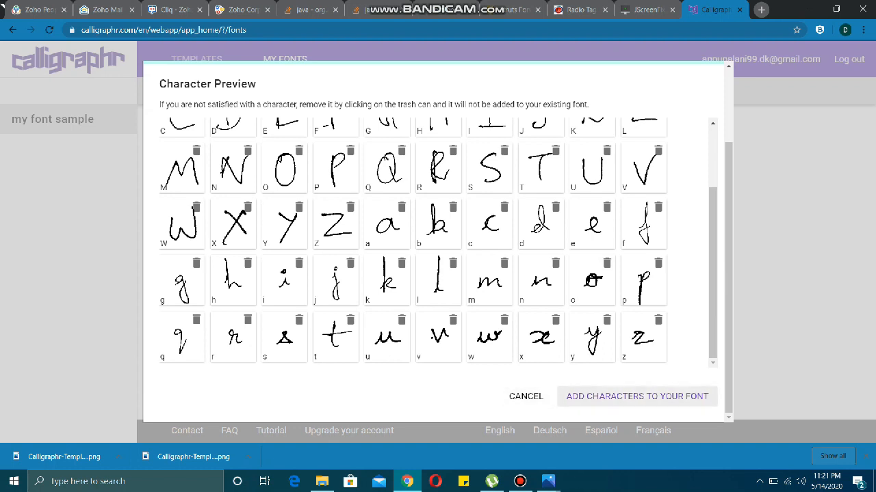
left_click(637, 396)
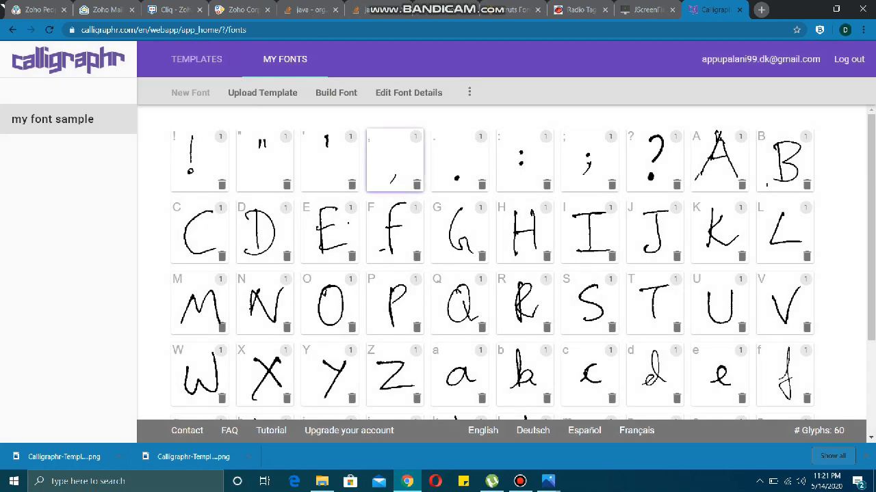
Upload the filled-in numbers template Calligraphr-Template111.png from the New folder and add its digits to the font
scroll(395, 164, "down", 2)
scroll(394, 164, "up", 2)
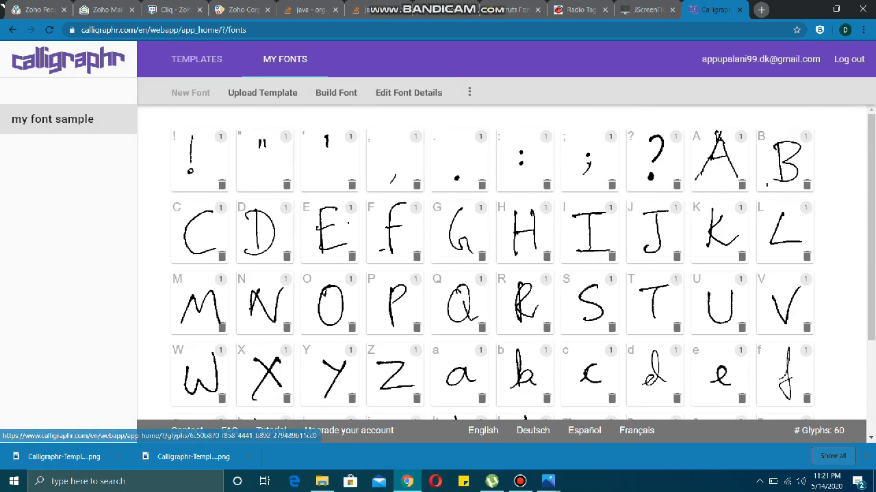
left_click(262, 93)
left_click(383, 227)
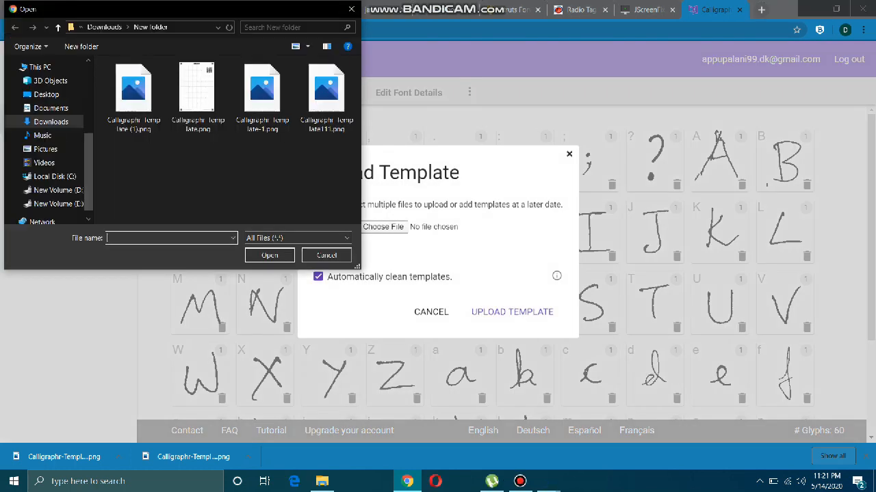
left_click(326, 97)
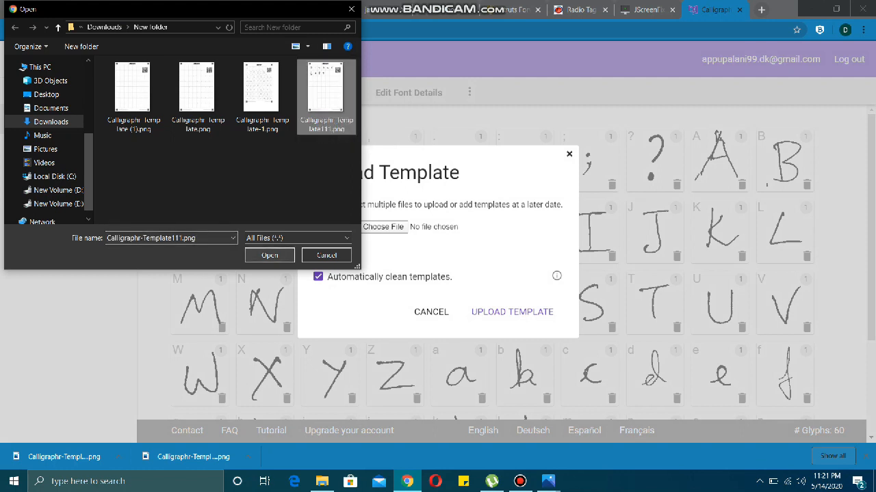
left_click(270, 255)
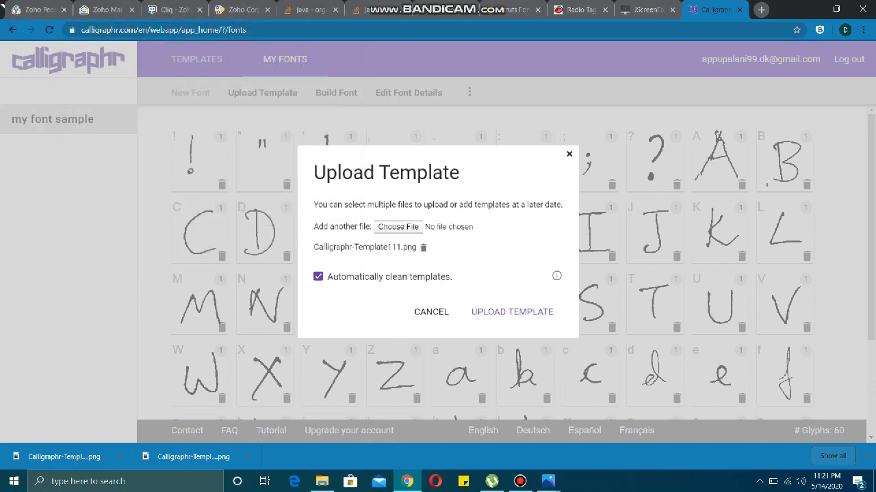
left_click(512, 312)
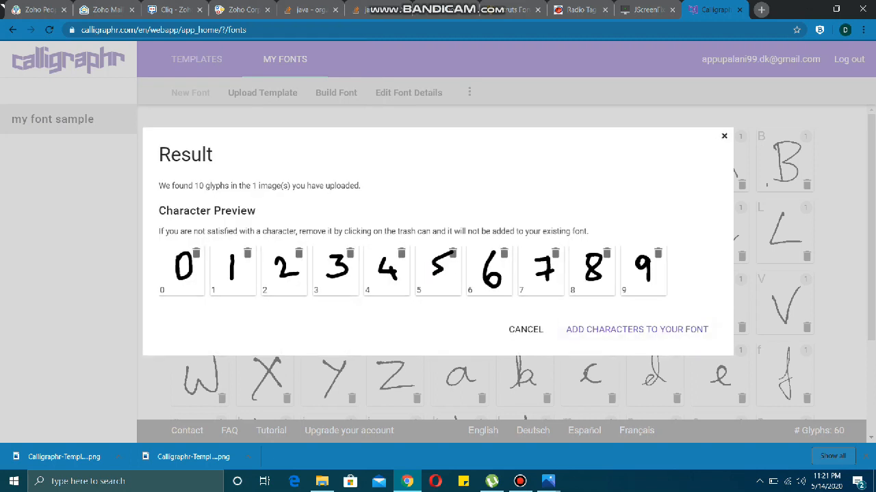
left_click(636, 329)
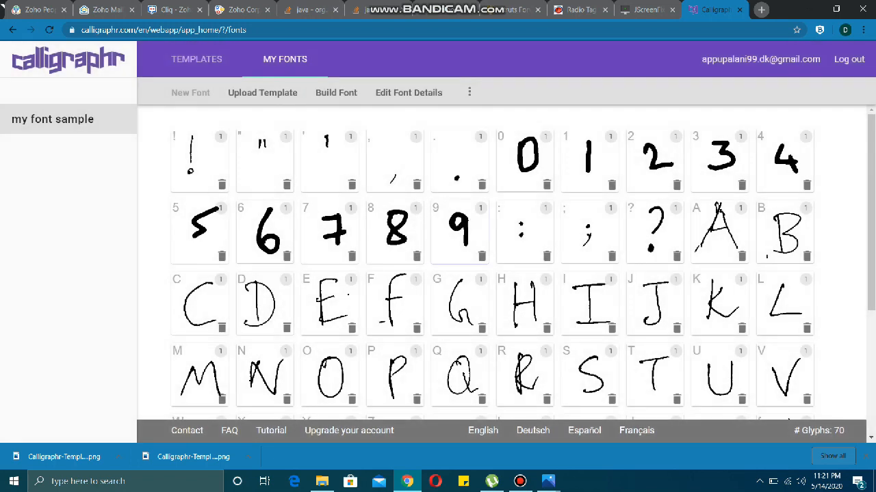
Look through the font's complete glyph set, check its name, spacing and size in the font details, and save the details
scroll(525, 374, "down", 3)
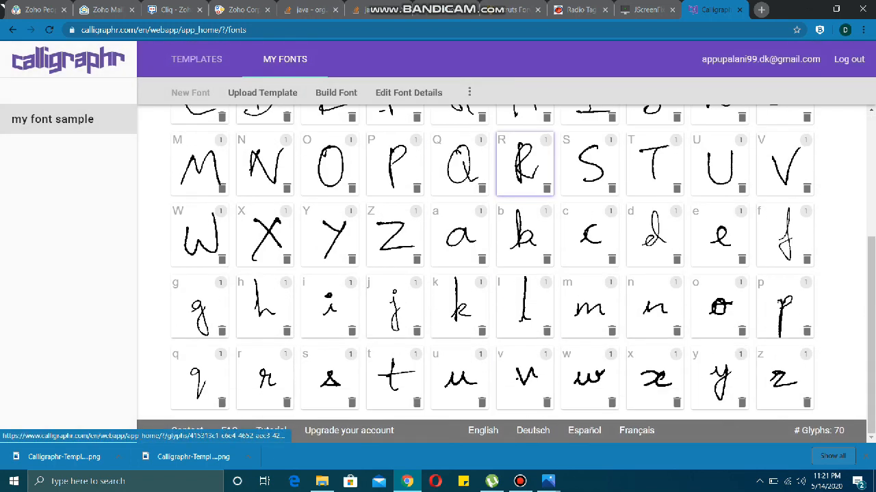
scroll(524, 164, "up", 3)
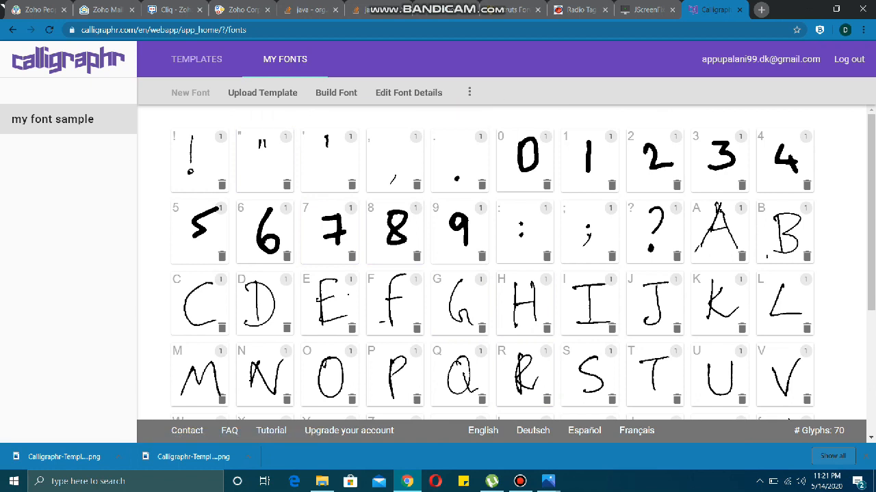
left_click(408, 92)
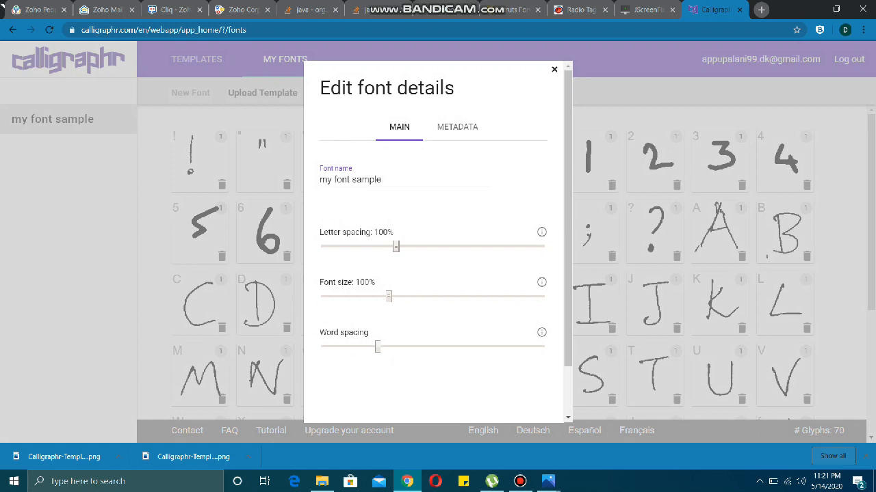
scroll(435, 240, "down", 1)
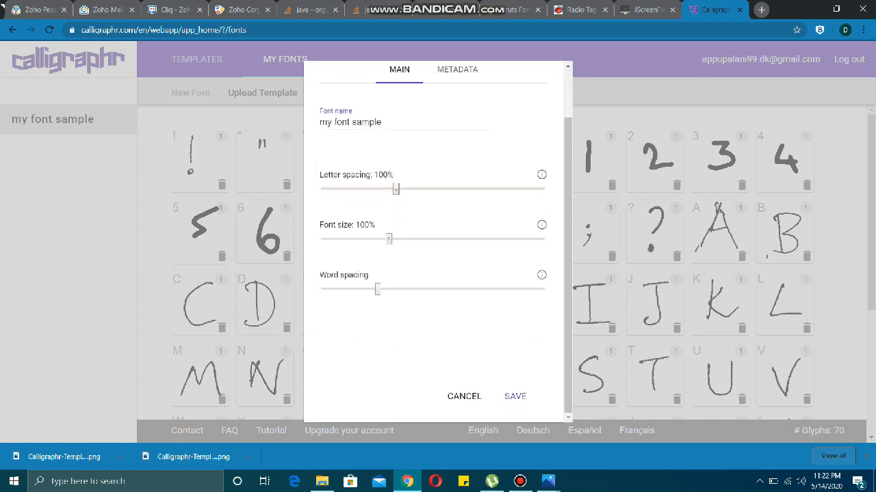
left_click(515, 396)
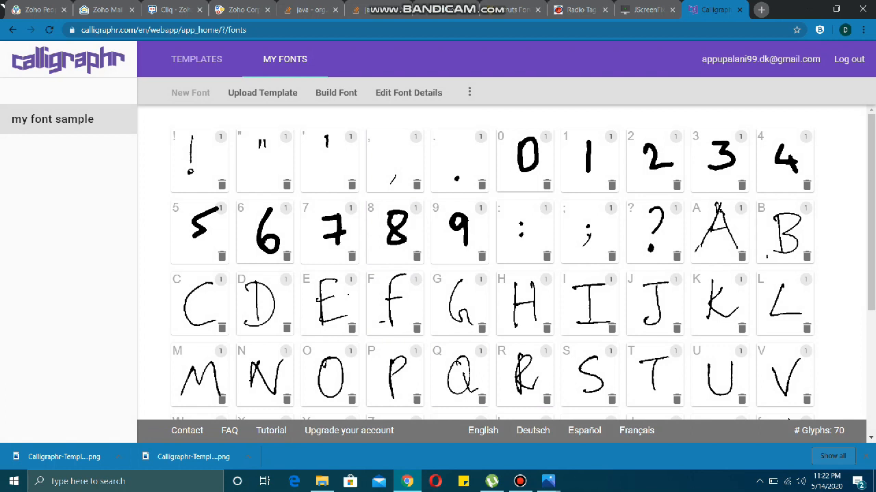
Build the font under the name "my font sample" without randomized characters
left_click(336, 93)
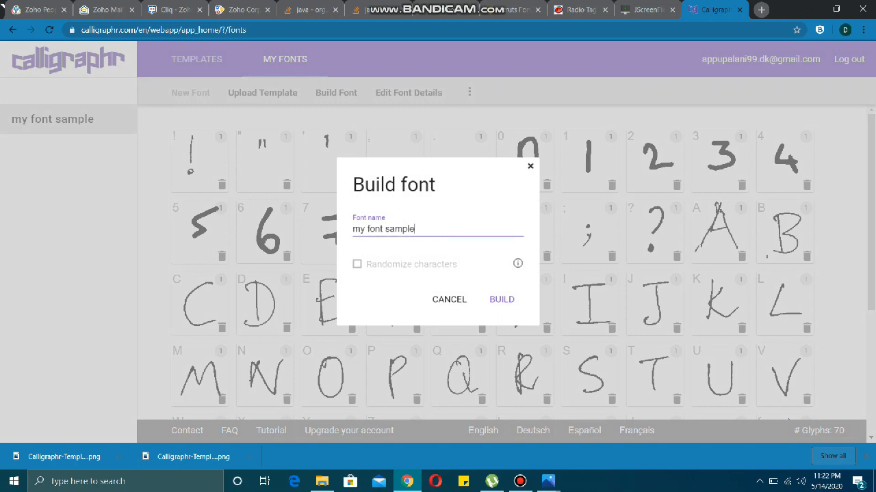
key("ctrl+a")
left_click(415, 229)
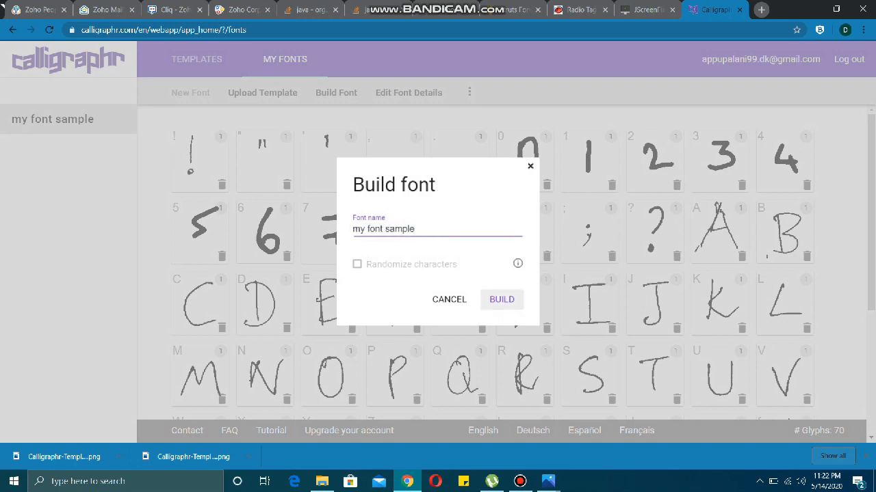
left_click(501, 299)
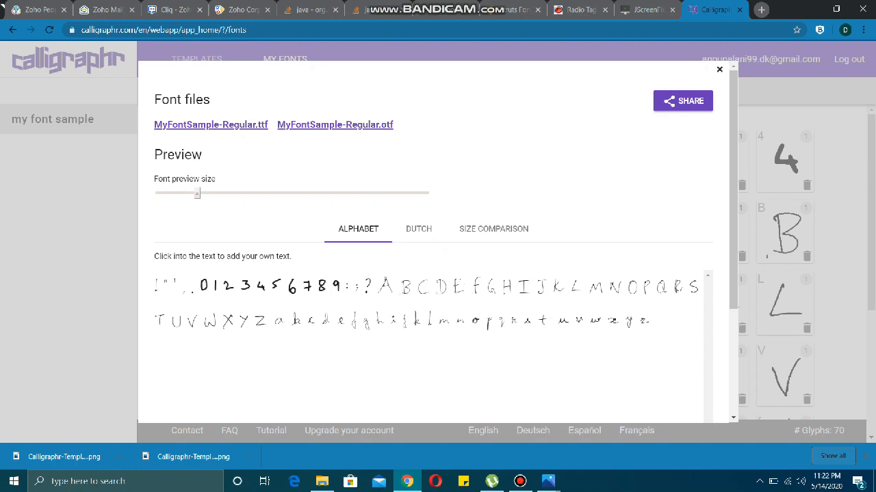
Select the alphabet preview text, download MyFontSample-Regular.ttf and open it in the Windows font viewer
left_click_drag(650, 321, 157, 286)
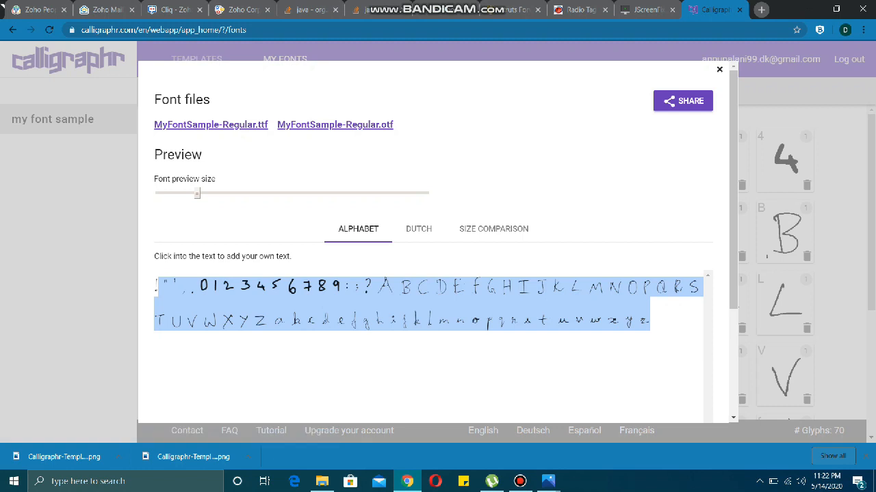
left_click(211, 125)
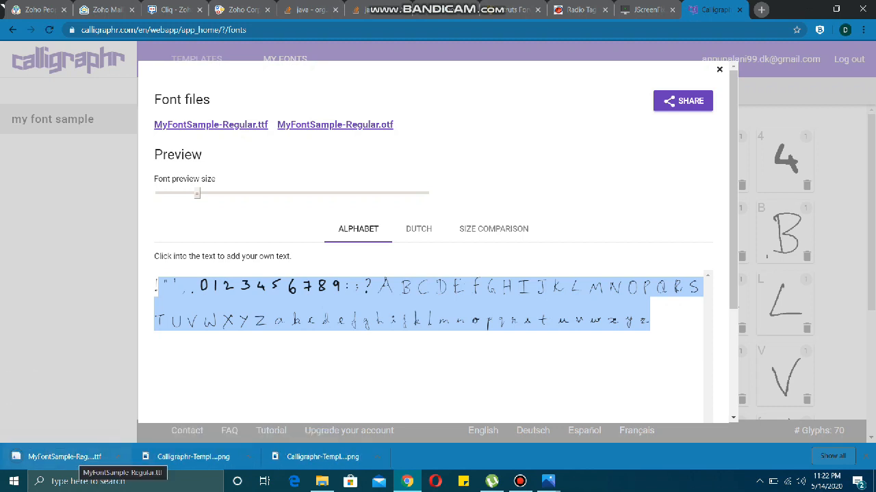
left_click(64, 457)
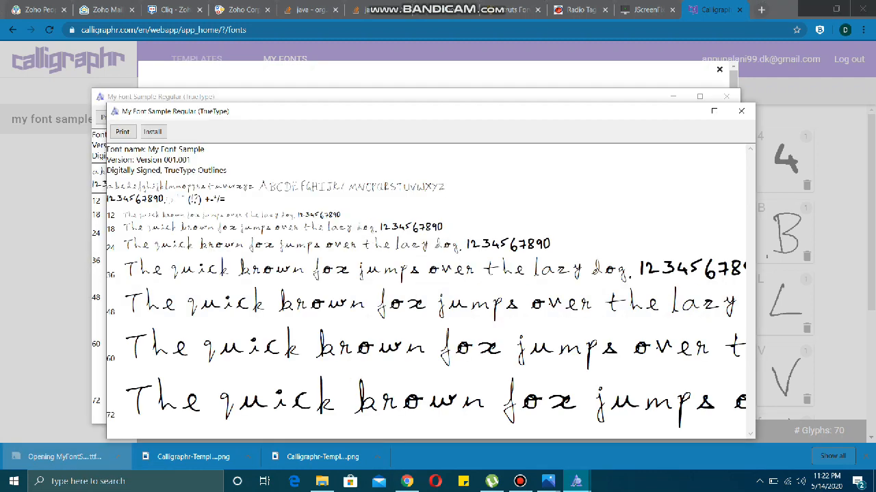
Close the duplicate font preview, maximize the remaining My Font Sample preview and install the font in Windows
left_click(726, 97)
left_click(713, 111)
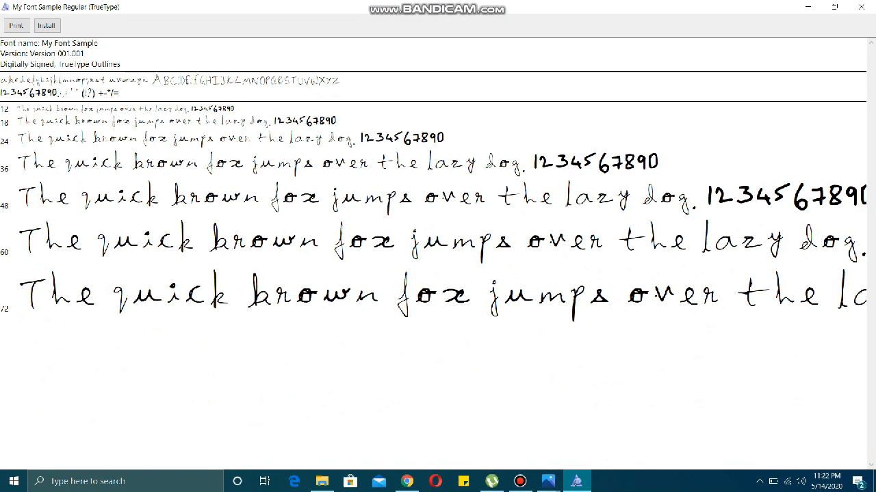
left_click(46, 25)
left_click(808, 7)
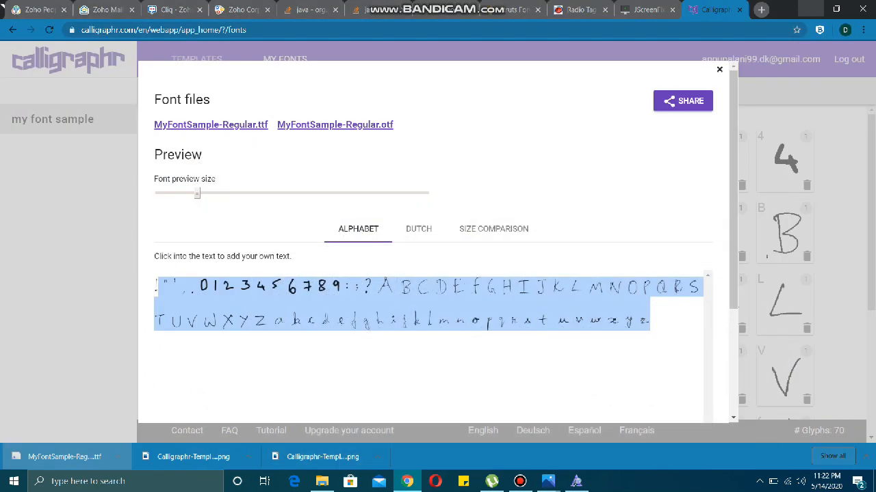
Close the font files dialog in Calligraphr and minimize the open browser and folder windows to reach the desktop
left_click(719, 69)
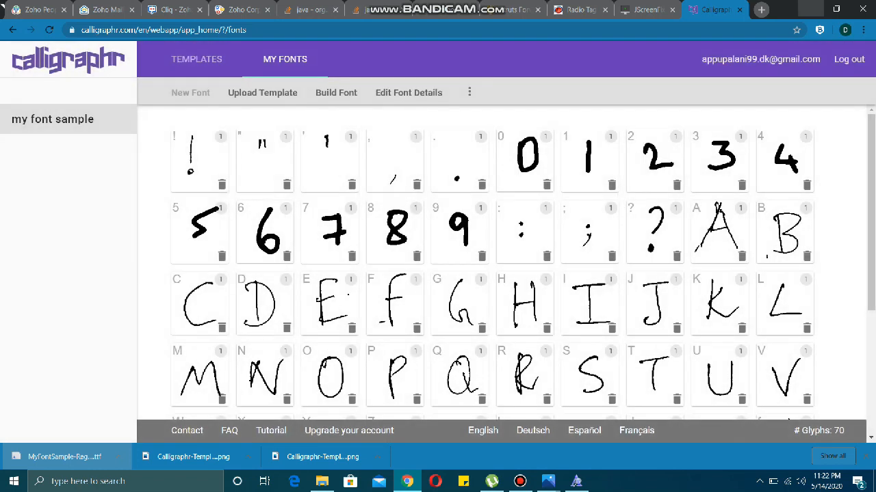
left_click(809, 9)
left_click(809, 7)
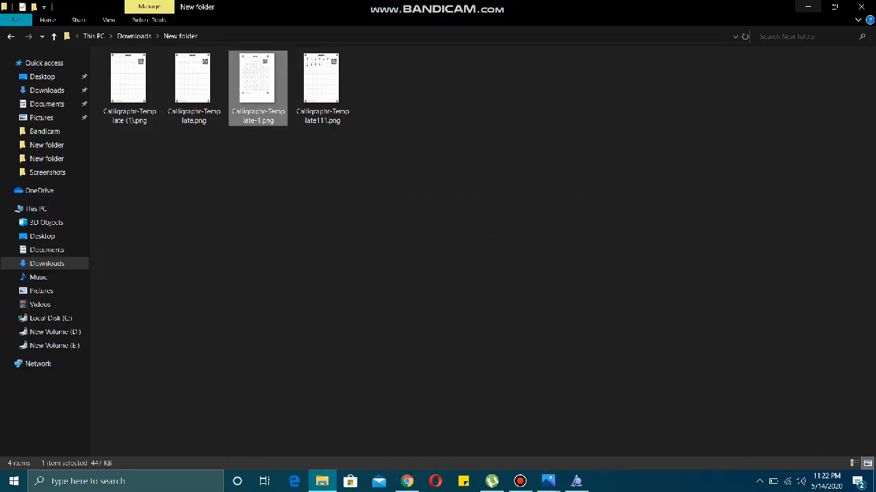
left_click(808, 7)
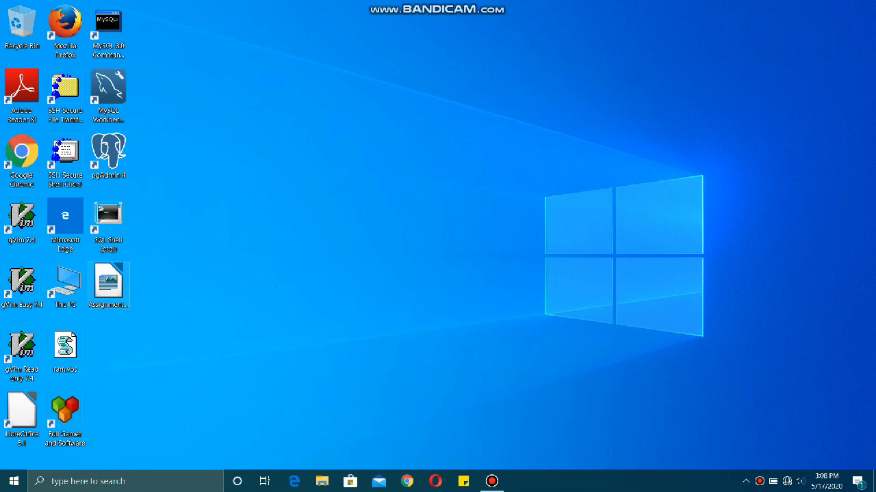
Open the Assignment document from the desktop in LibreOffice Writer and look through its pages
double_click(108, 285)
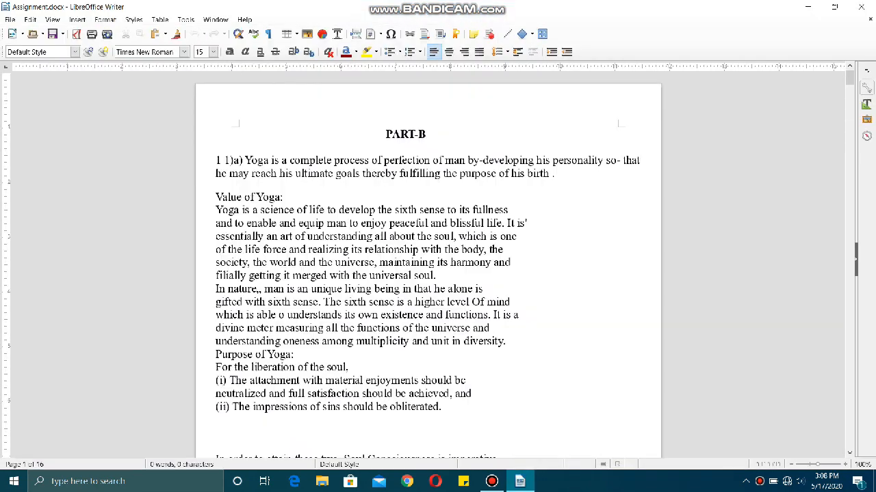
scroll(314, 351, "down", 15)
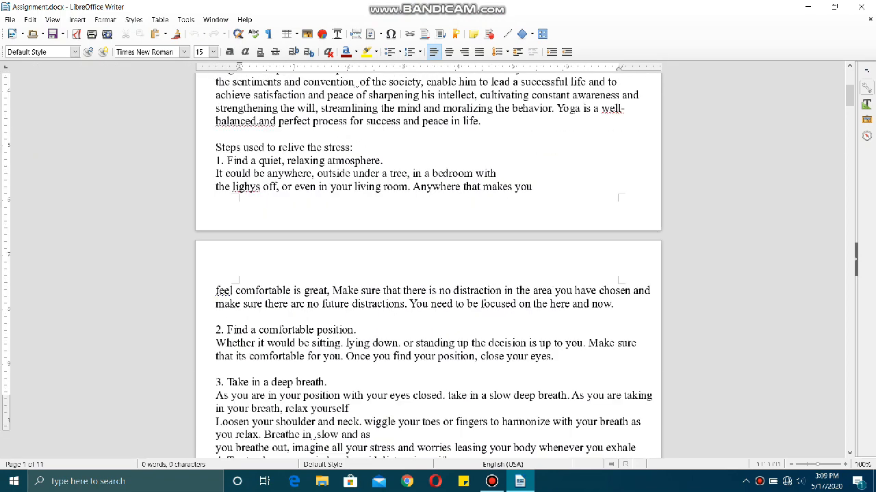
scroll(314, 351, "down", 16)
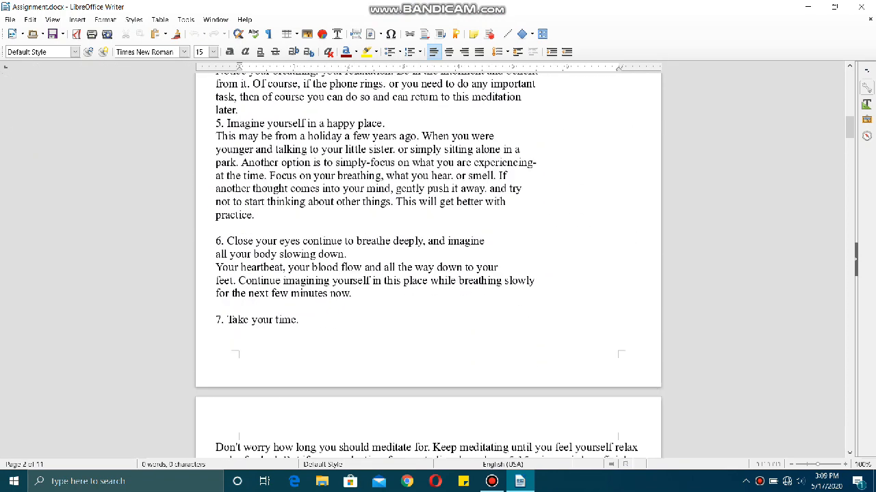
scroll(428, 266, "down", 7)
scroll(428, 265, "up", 14)
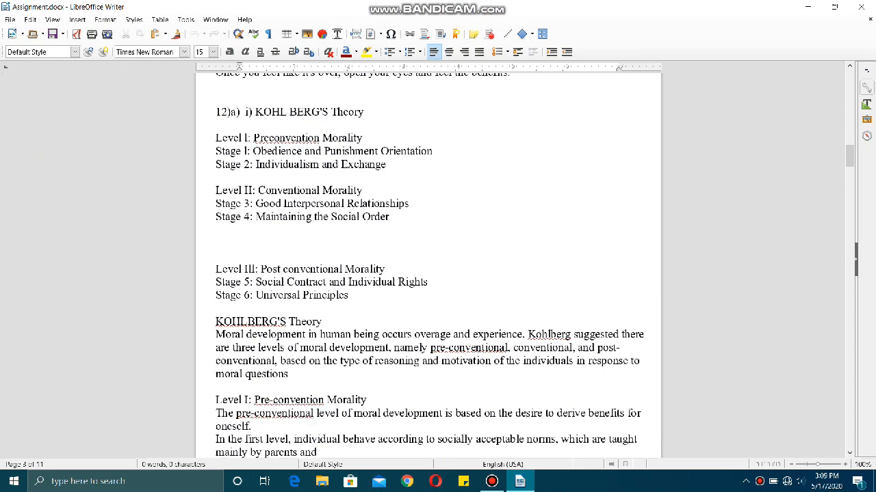
scroll(429, 265, "up", 15)
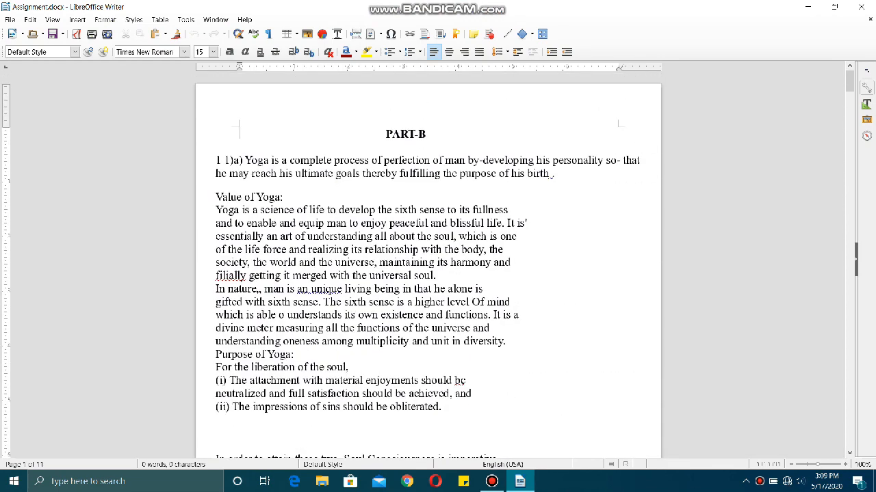
Apply the font My Own to the opening yoga paragraph below the PART-B heading
left_click_drag(555, 173, 215, 161)
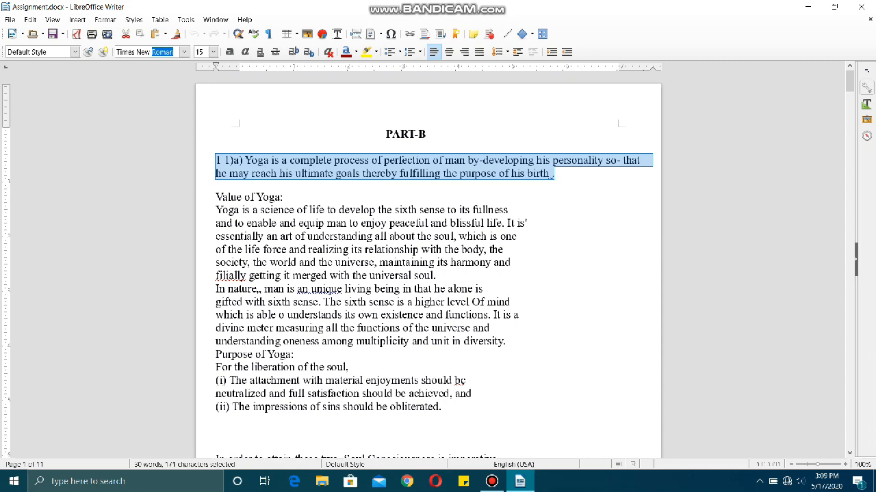
left_click(145, 52)
type("My Own")
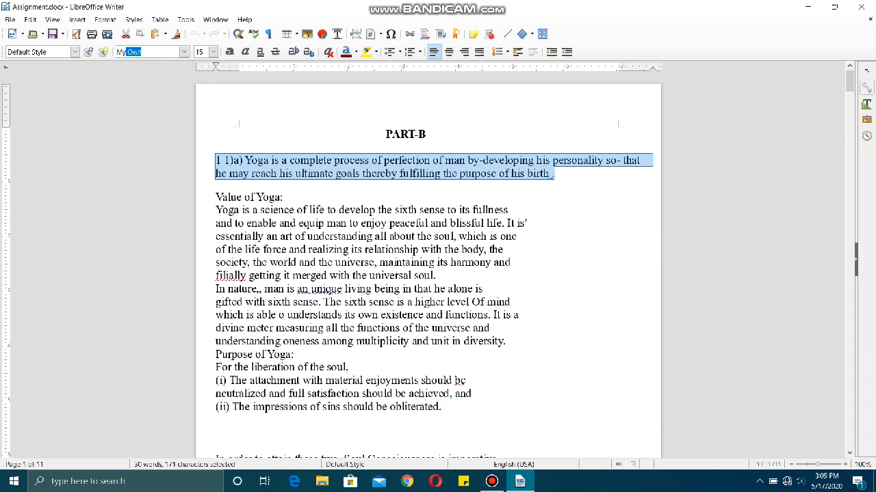
key("Return")
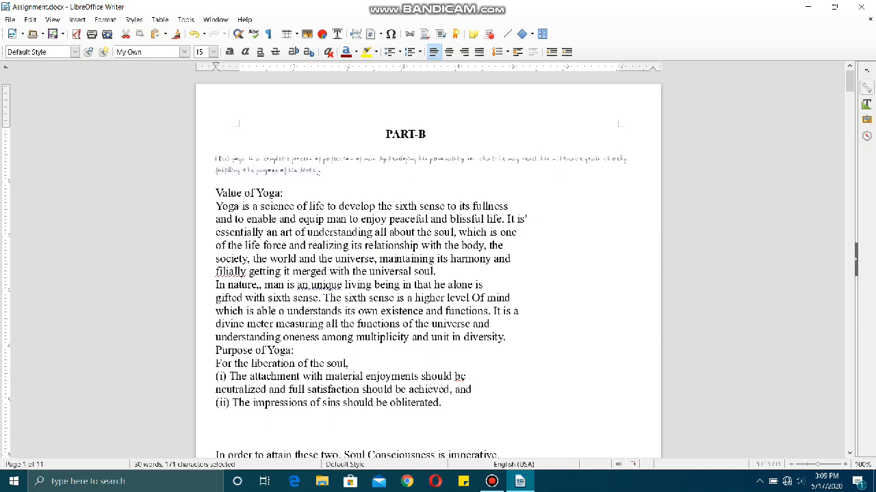
Apply the font My Own to the entire document
key("ctrl+a")
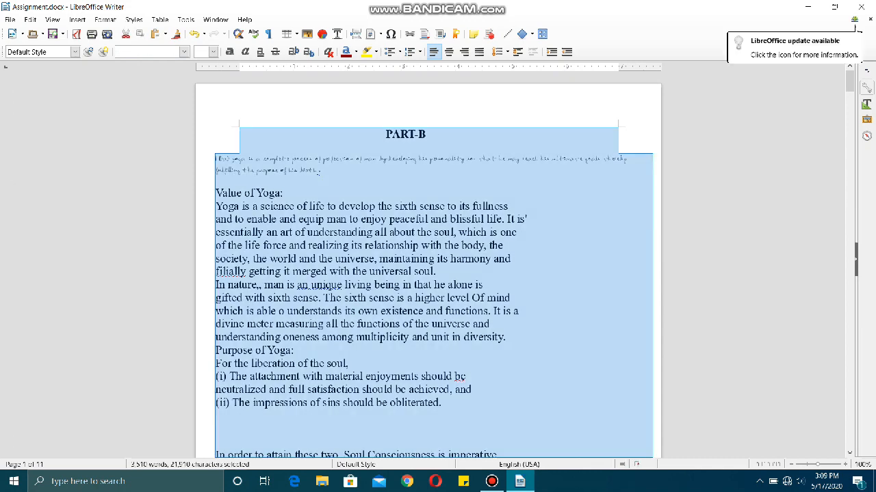
type("My")
key("Return")
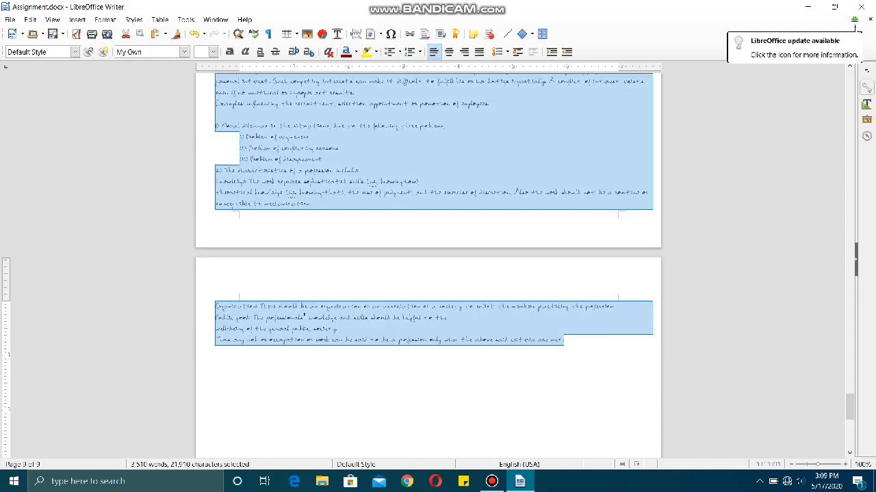
Enlarge the whole document's text, trying size 22 and settling on size 36
left_click(214, 52)
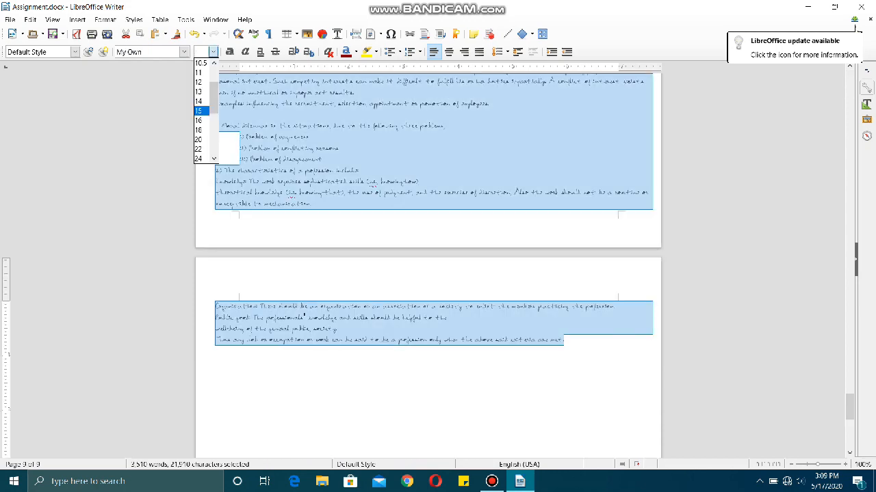
left_click(199, 149)
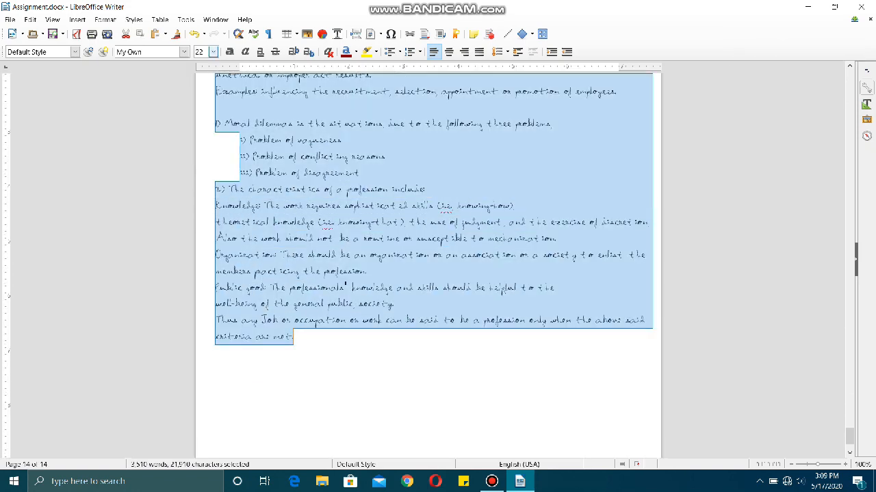
left_click(214, 52)
left_click(199, 149)
left_click(322, 223)
Review the handwritten pages back to the beginning and export the whole document to the Desktop as Assignment.pdf
scroll(323, 223, "up", 1)
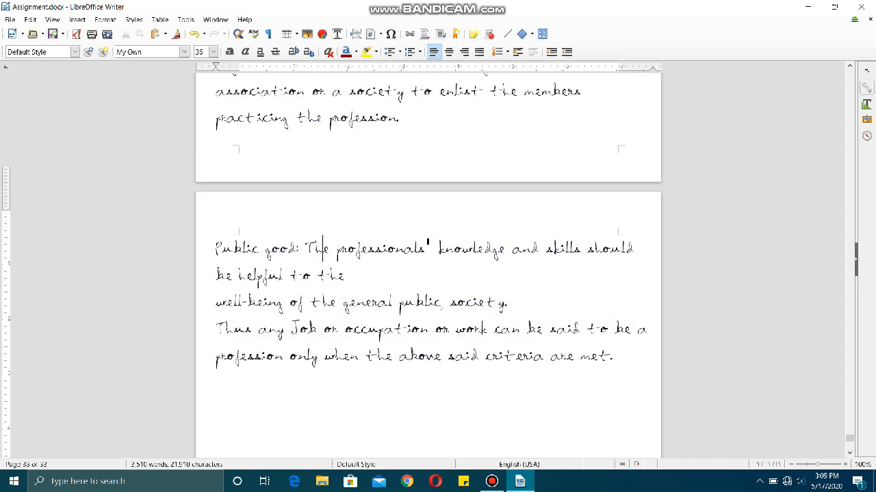
scroll(428, 260, "up", 20)
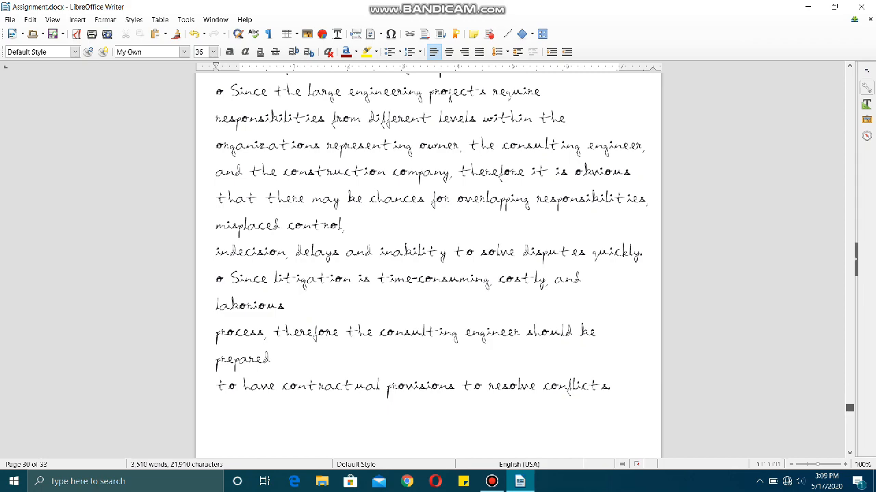
scroll(428, 260, "up", 20)
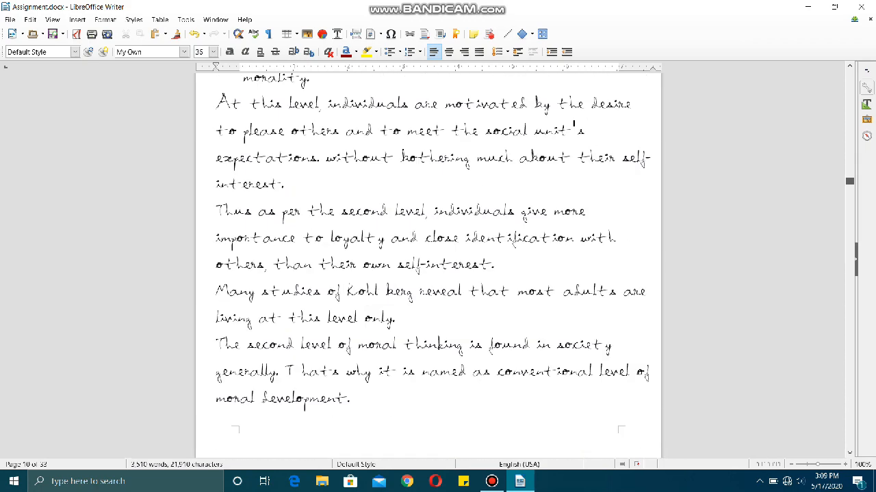
scroll(428, 260, "up", 1)
scroll(428, 260, "up", 20)
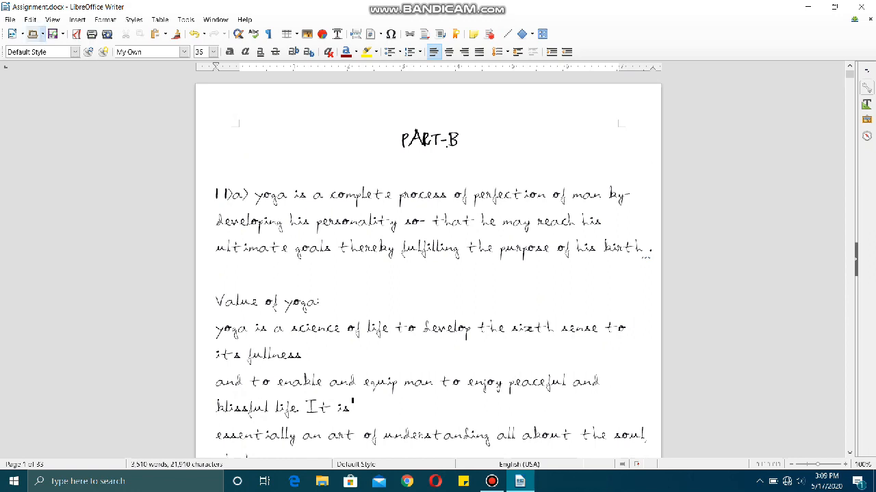
left_click(11, 19)
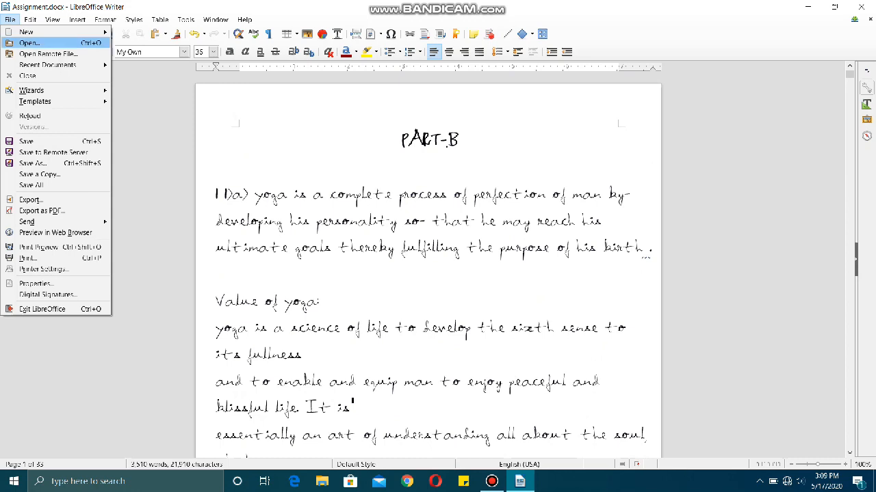
left_click(41, 211)
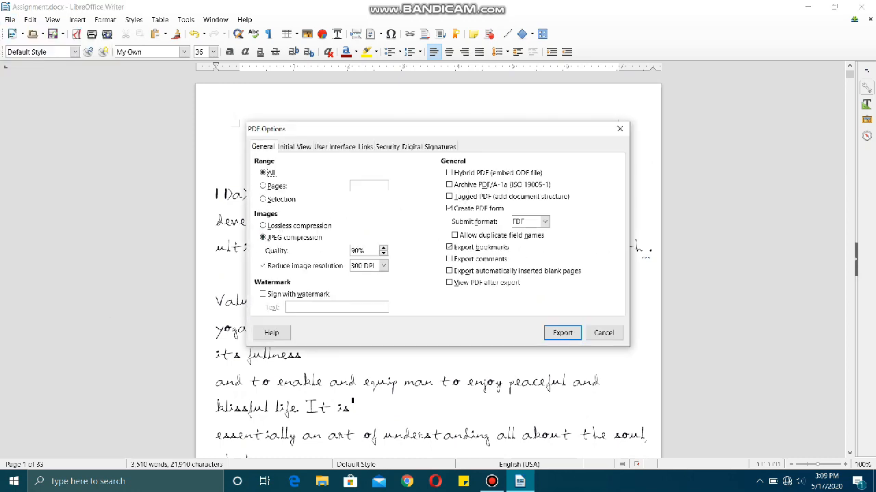
left_click(562, 334)
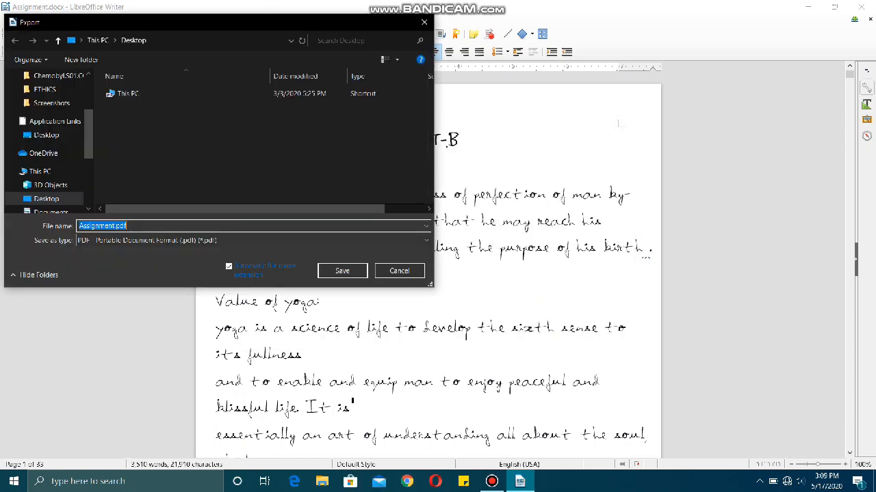
left_click(47, 135)
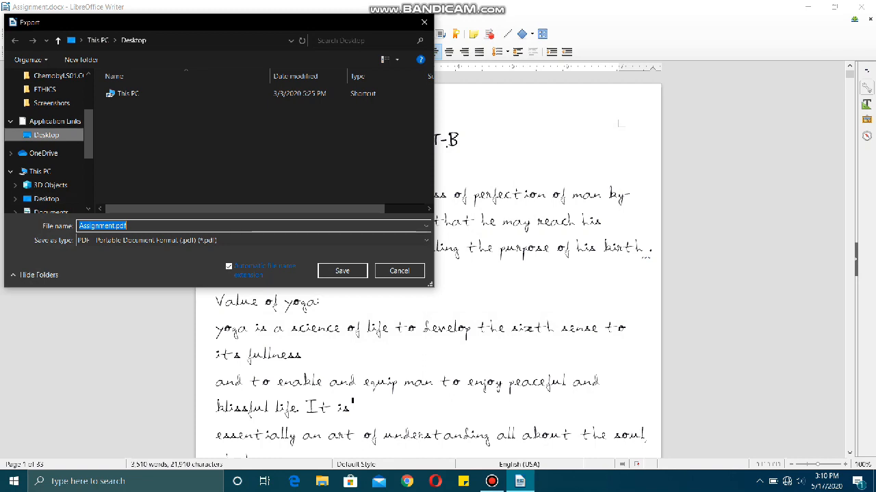
left_click(342, 270)
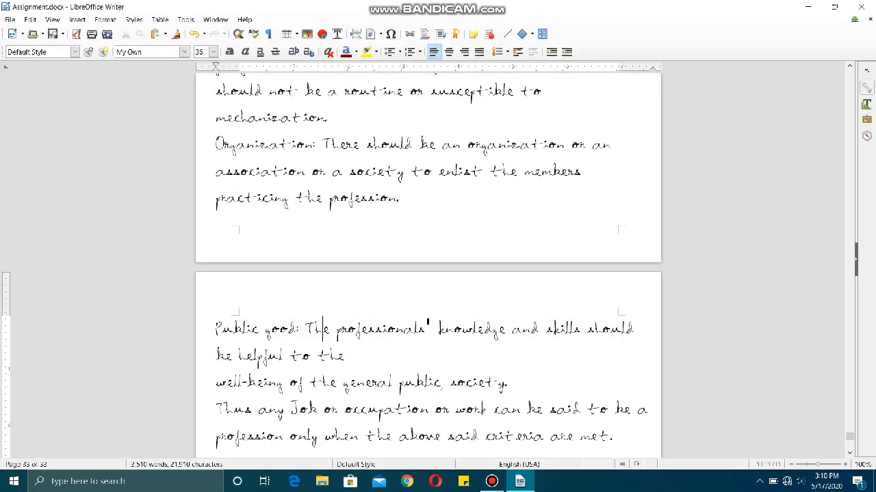
Open the exported Assignment.pdf from the desktop in Edge and examine the handwriting across its pages
left_click(808, 6)
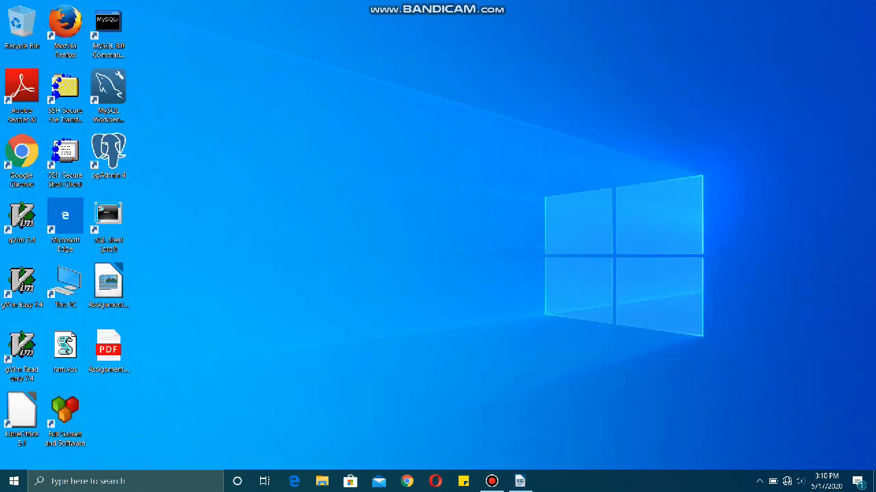
double_click(108, 352)
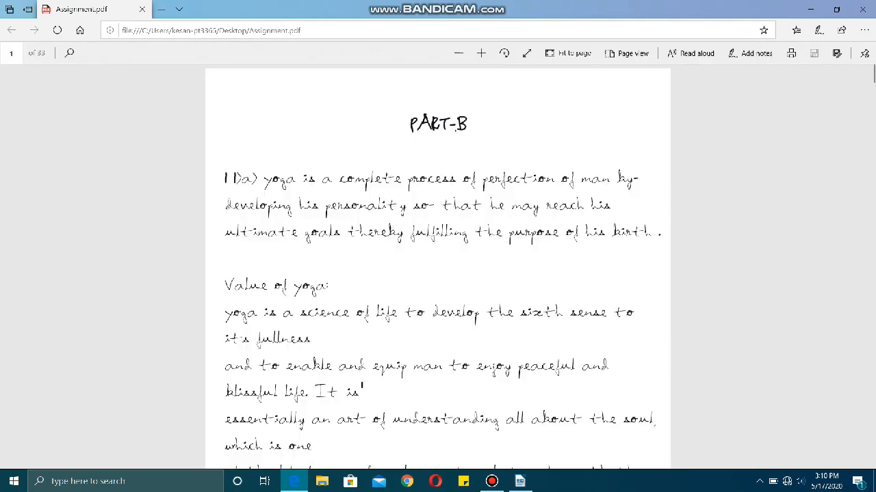
scroll(438, 267, "down", 6)
scroll(437, 267, "down", 15)
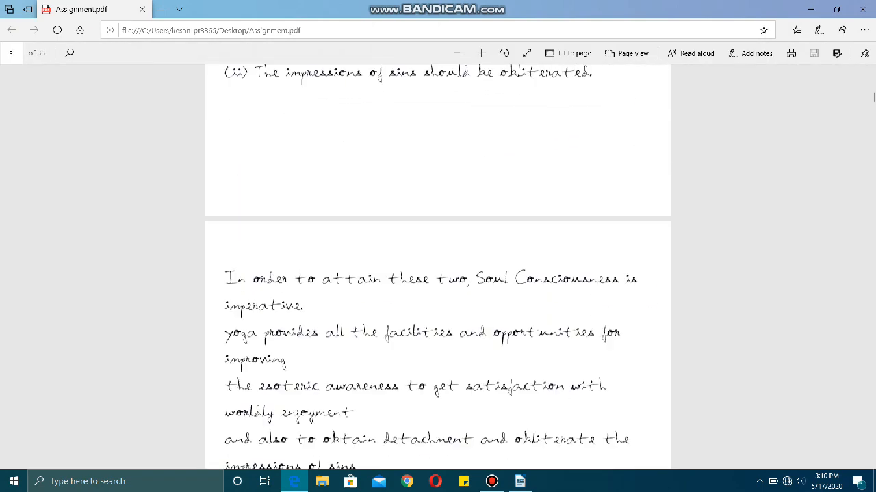
scroll(437, 266, "down", 15)
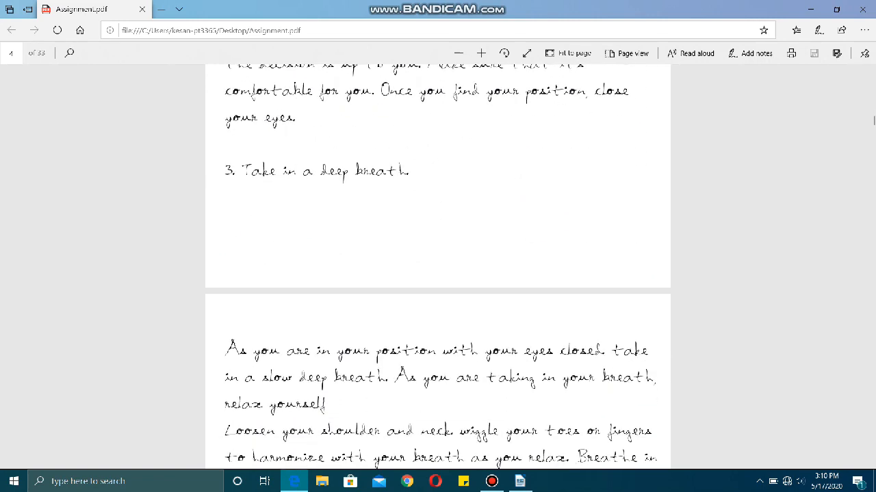
scroll(438, 267, "down", 15)
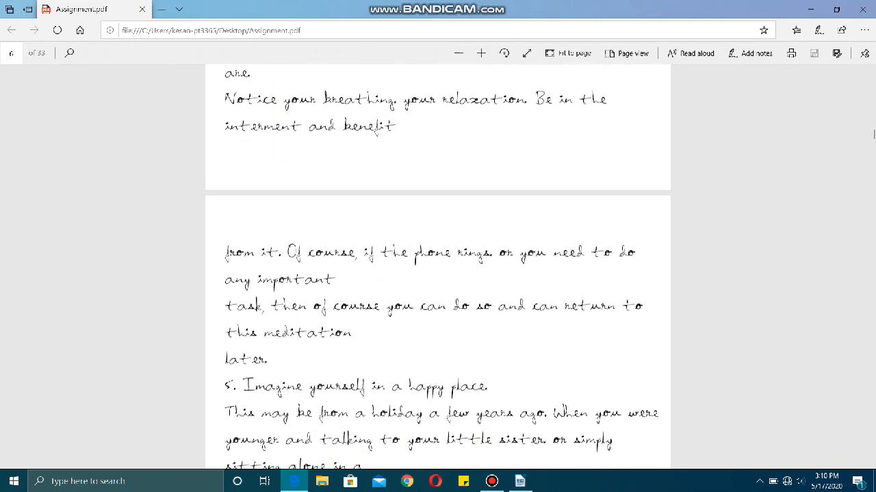
scroll(438, 267, "down", 10)
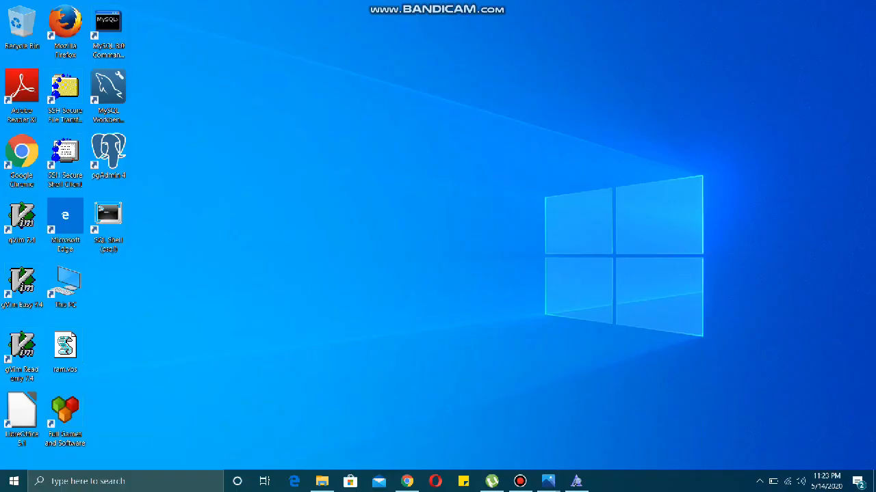
Switch to Chrome, search for google fonts in a new tab and open the Google Fonts Handwriting category
mouse_move(408, 482)
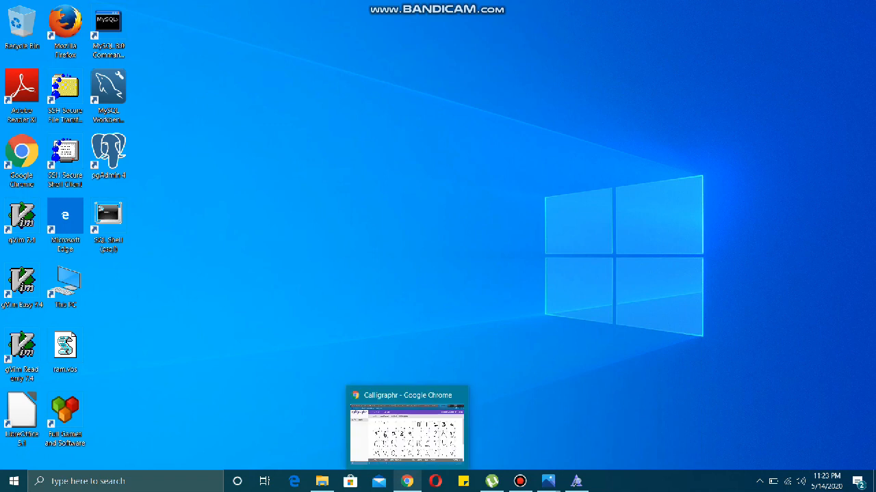
left_click(387, 432)
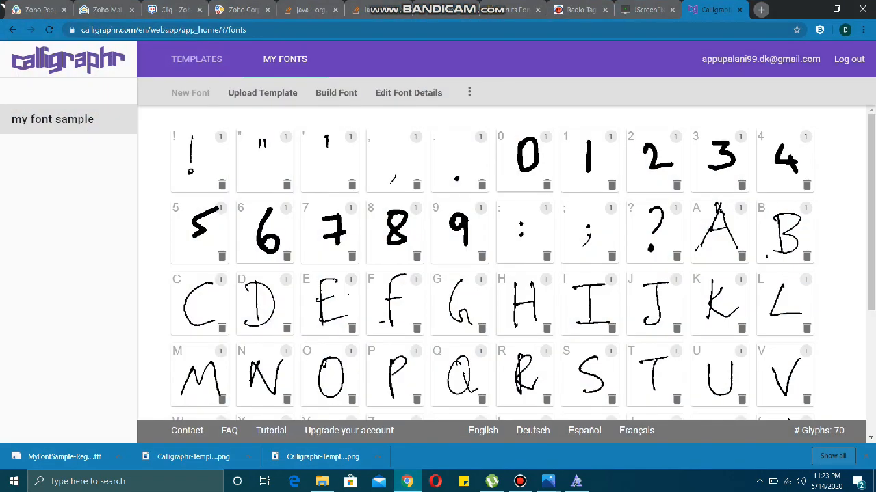
key("ctrl+t")
type("google fo")
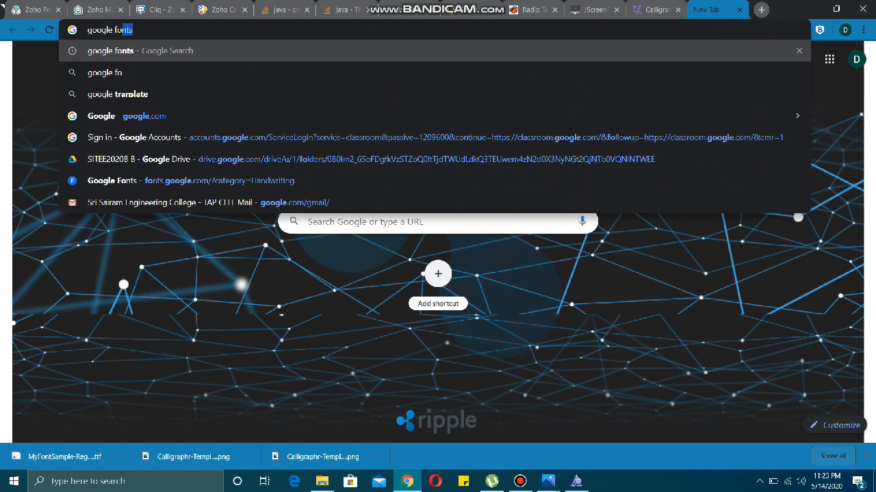
type("nts")
key("Return")
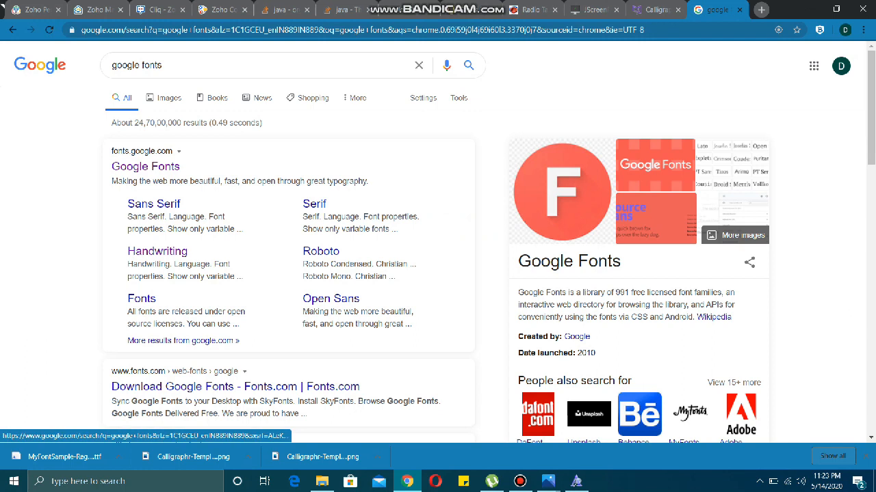
left_click(158, 251)
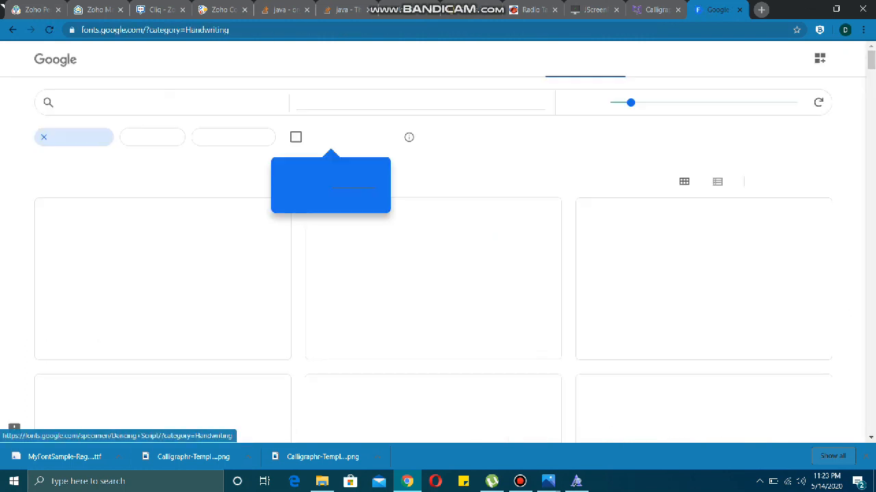
Browse the handwriting fonts, open the Delius font page and download the Delius family
scroll(433, 321, "down", 8)
scroll(433, 308, "down", 4)
scroll(433, 274, "down", 8)
scroll(433, 274, "down", 13)
scroll(433, 273, "down", 12)
scroll(433, 274, "down", 12)
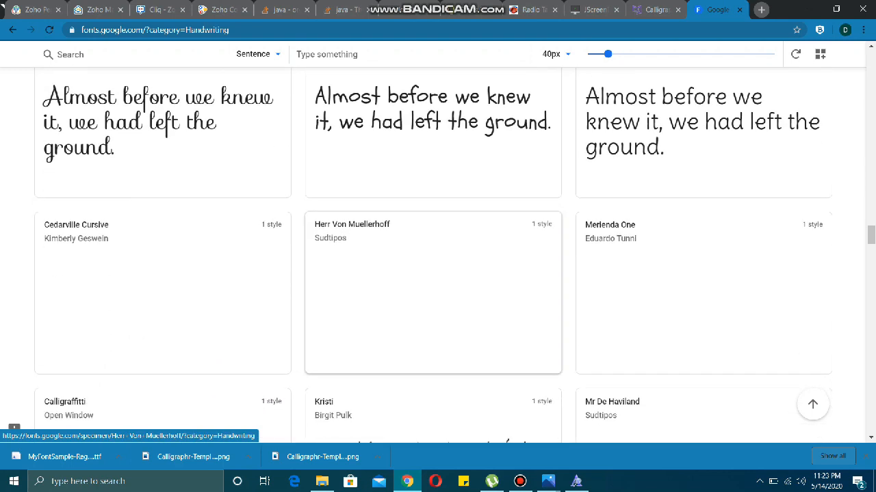
left_click(691, 122)
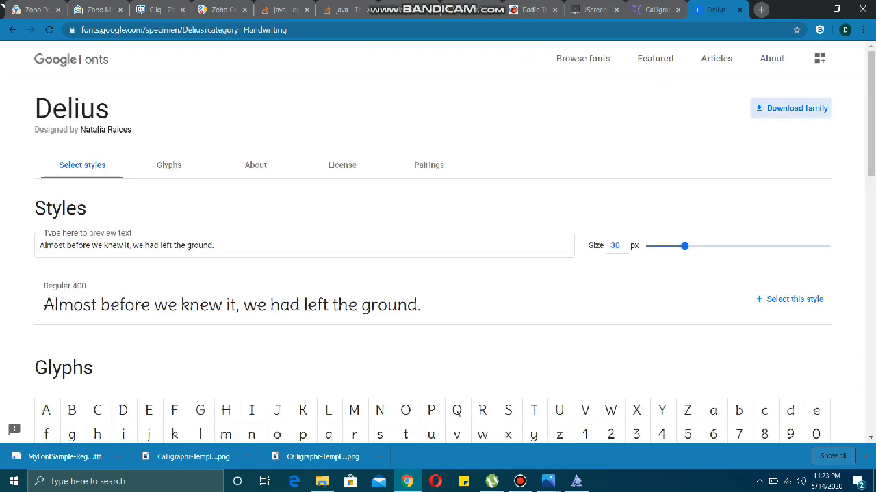
left_click(790, 108)
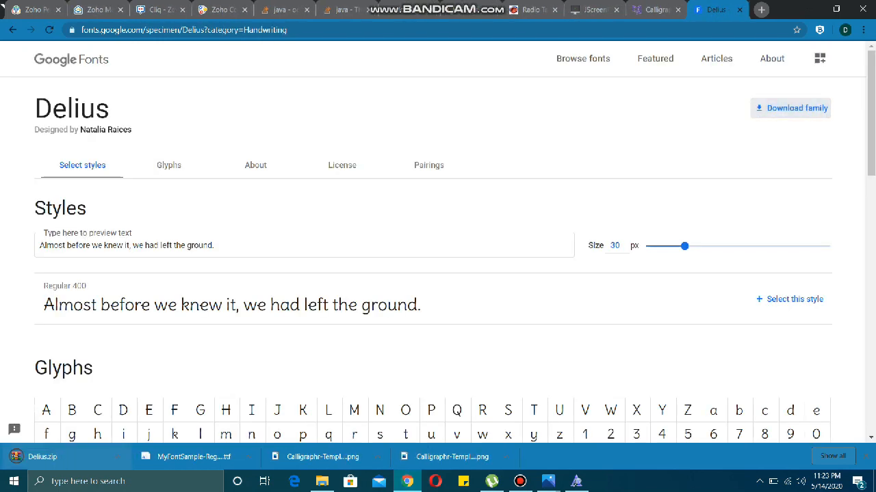
Open the downloaded Delius.zip, dismiss the WinRAR license reminder, preview Delius-Regular.ttf and close the preview
left_click(43, 456)
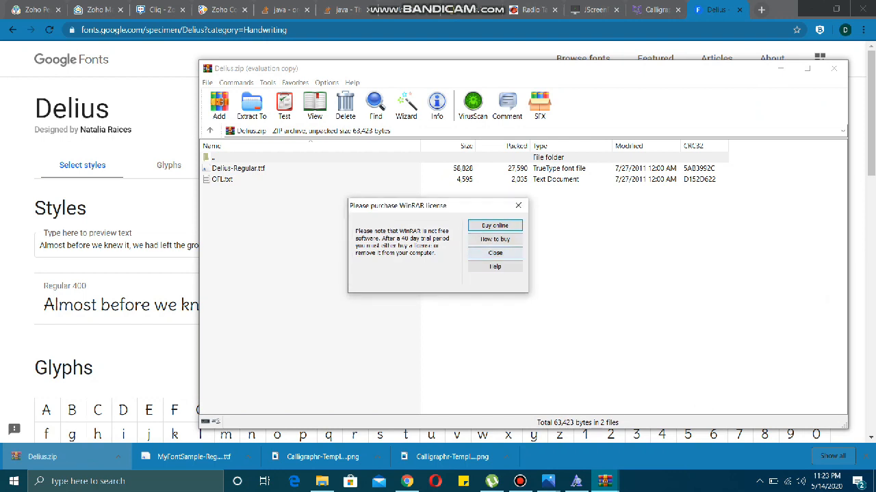
left_click(495, 253)
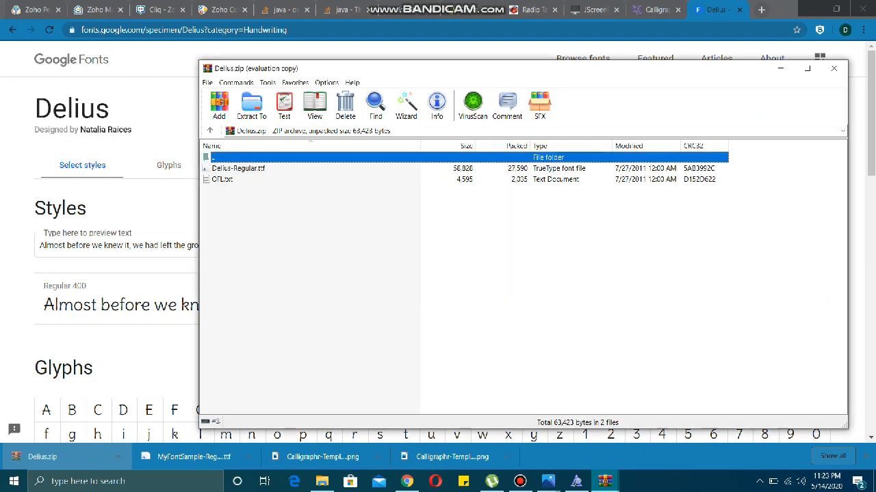
key("Down")
key("Return")
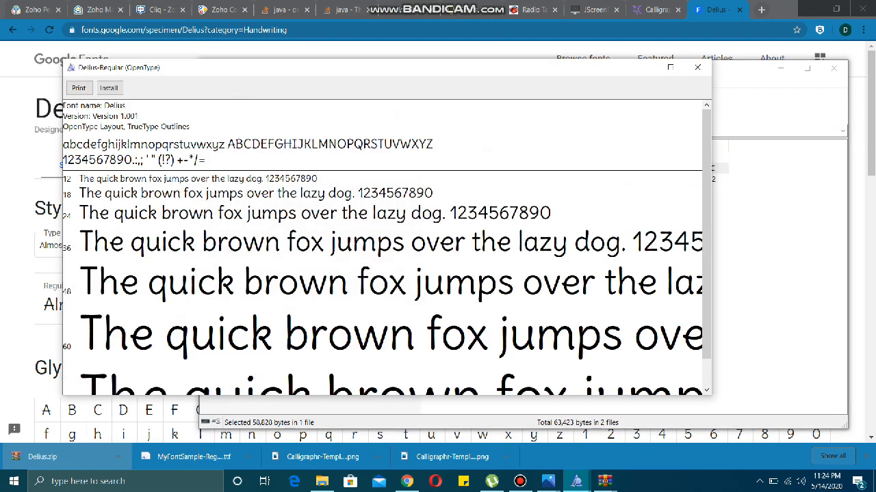
left_click(697, 68)
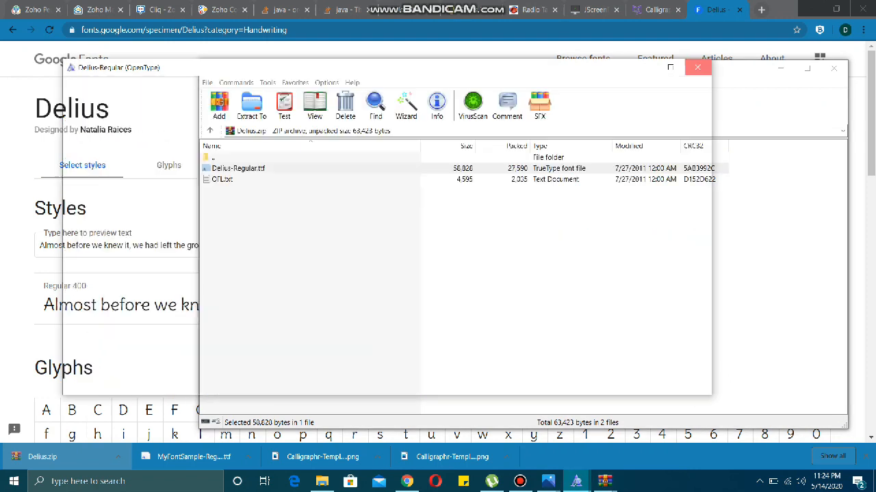
key("Up")
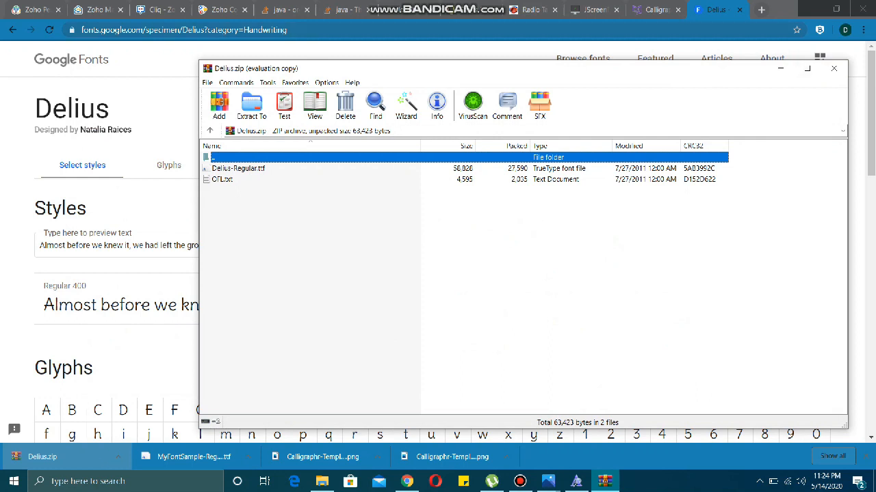